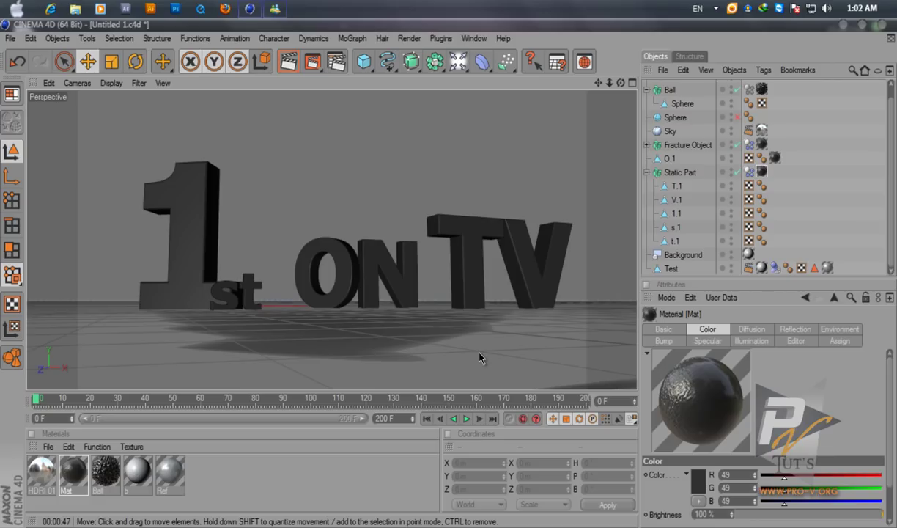
Play back the finished 1st ON TV animation and examine its rendered frame in the Picture Viewer and its object list
click(466, 419)
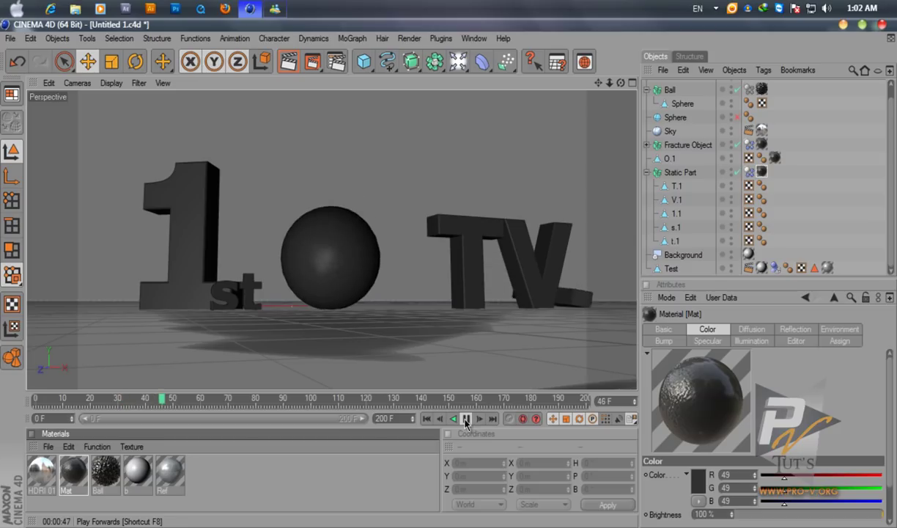
click(467, 419)
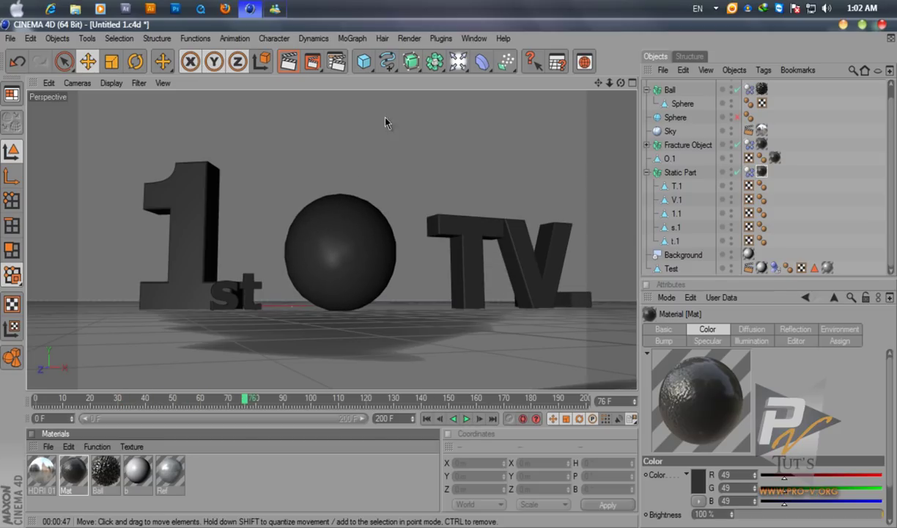
click(440, 38)
mouse_move(410, 38)
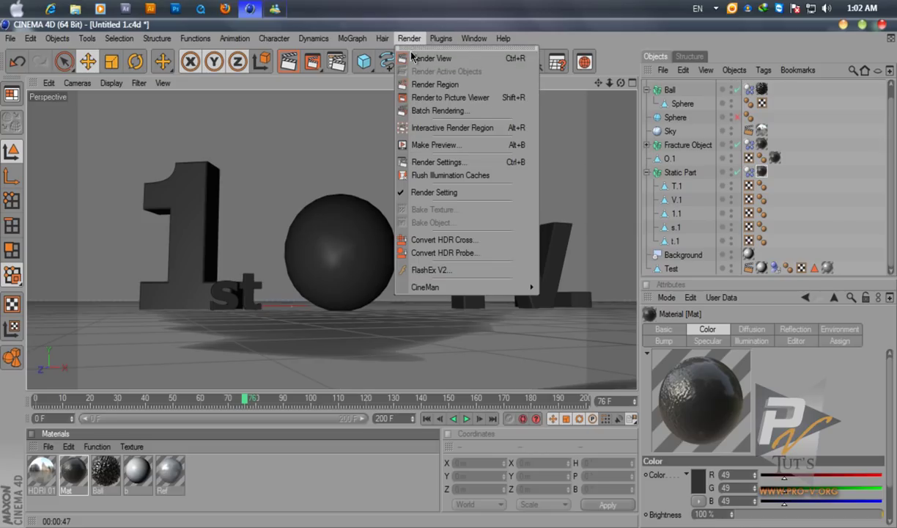
mouse_move(476, 37)
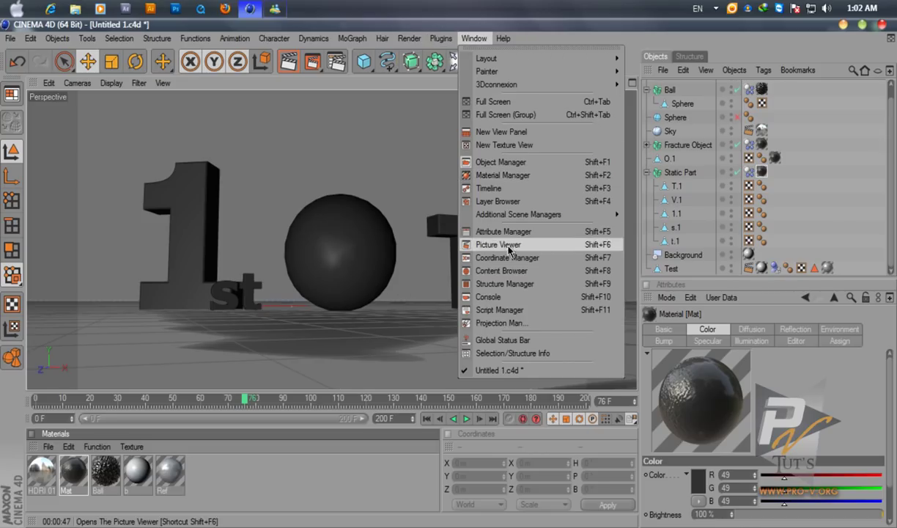
click(509, 247)
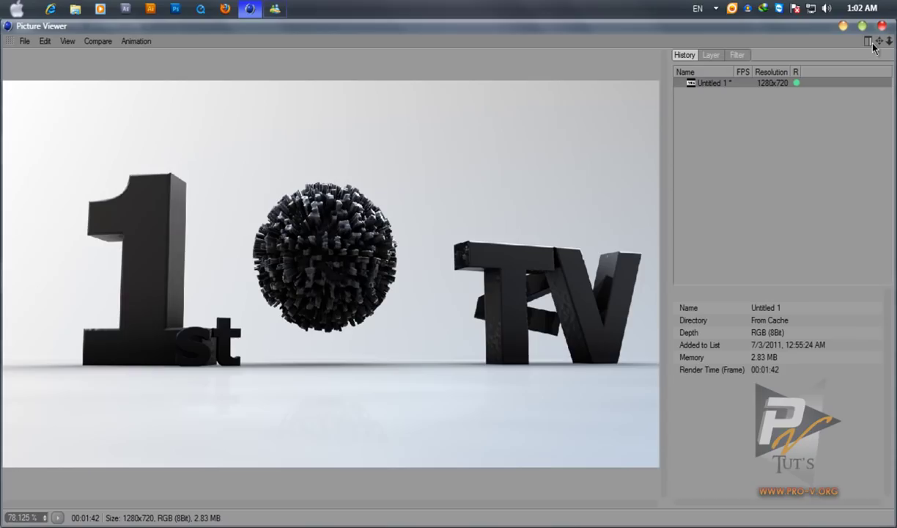
click(868, 41)
click(866, 41)
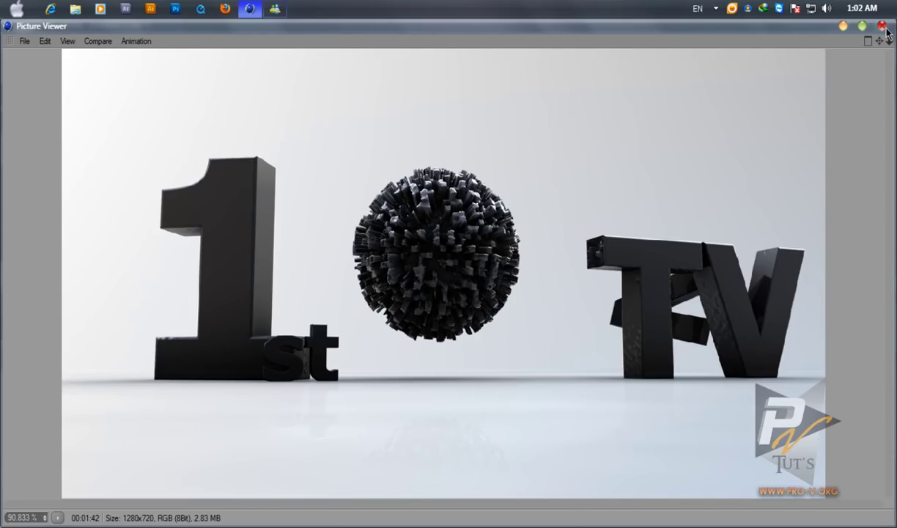
click(843, 26)
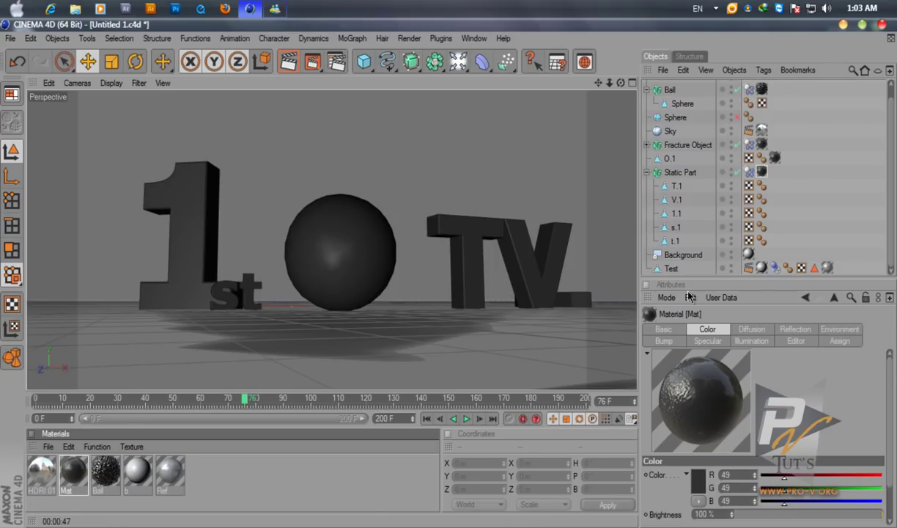
drag(721, 282, 722, 335)
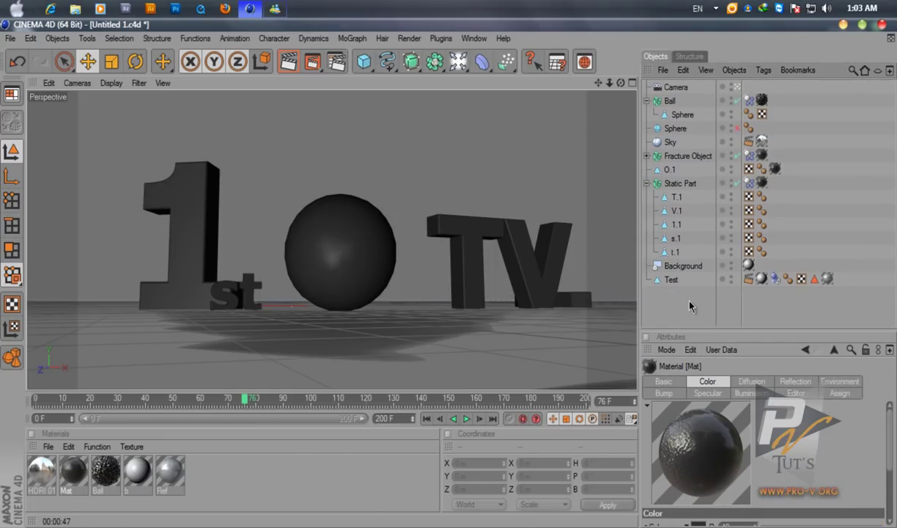
Create a new empty scene and lower the viewing angle of its perspective view
click(11, 38)
click(25, 59)
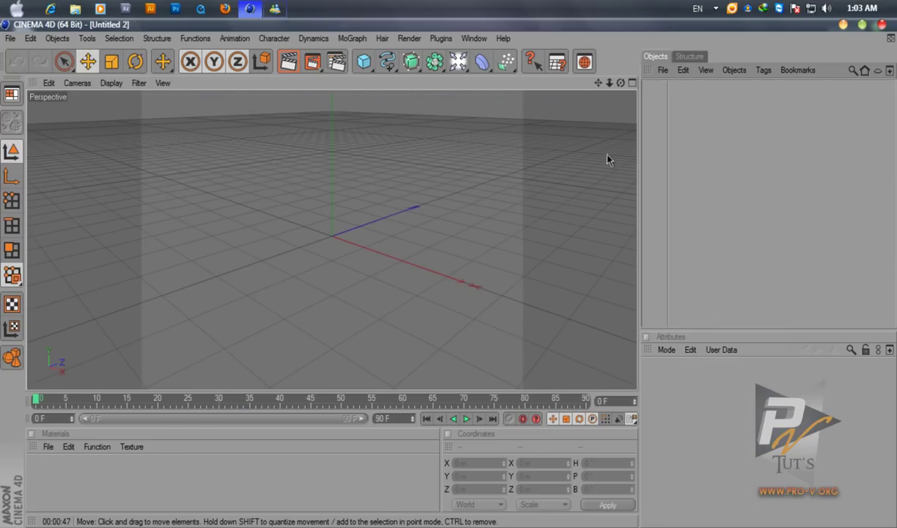
drag(620, 84, 498, 106)
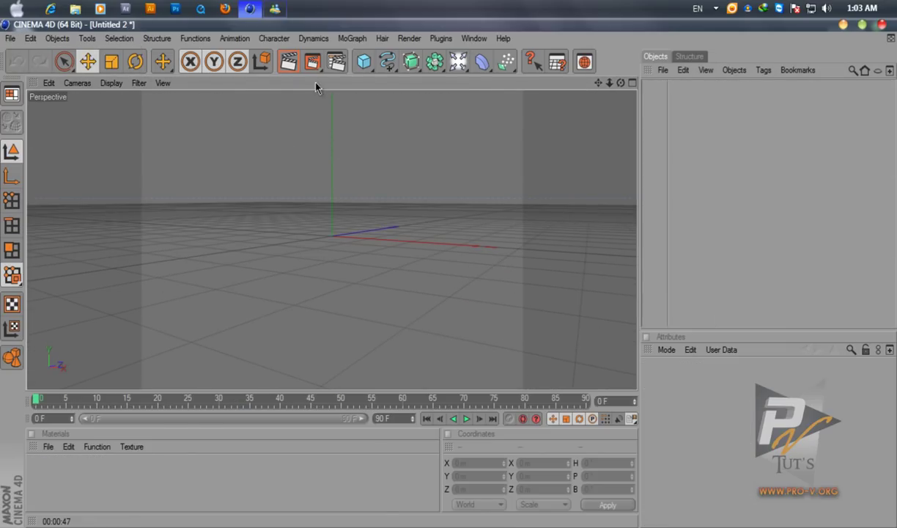
Set the render output to the HDV/HDTV 720 29.97 film/video preset
click(337, 61)
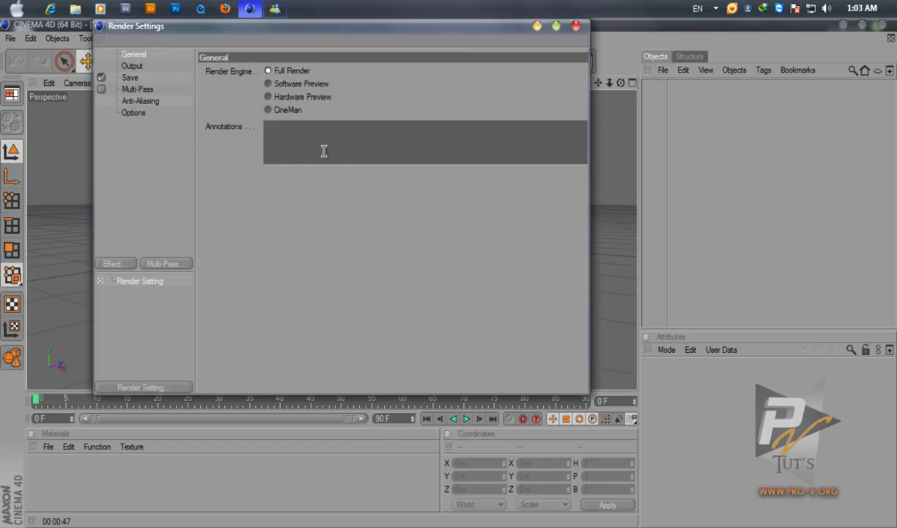
click(133, 66)
click(212, 71)
mouse_move(235, 110)
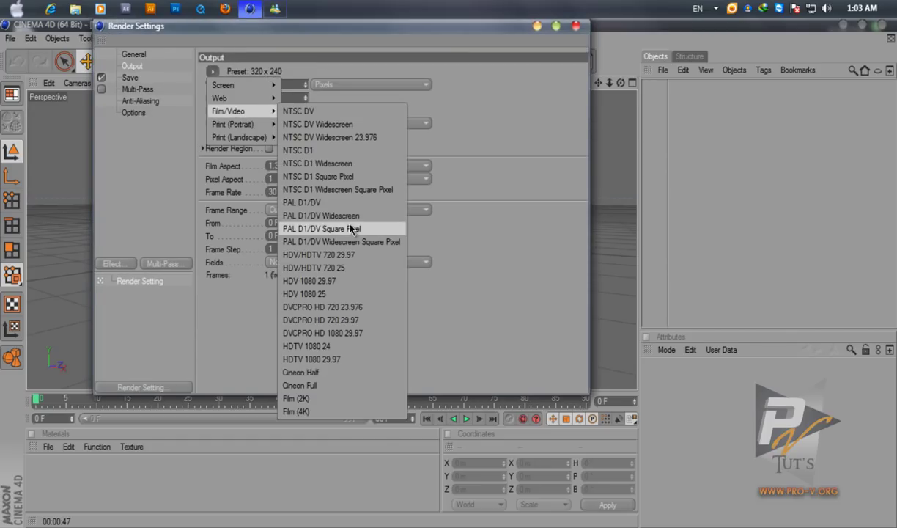
click(352, 256)
click(576, 27)
Set the animation's end to frame 250 and extend the timeline preview range to the full length
click(400, 418)
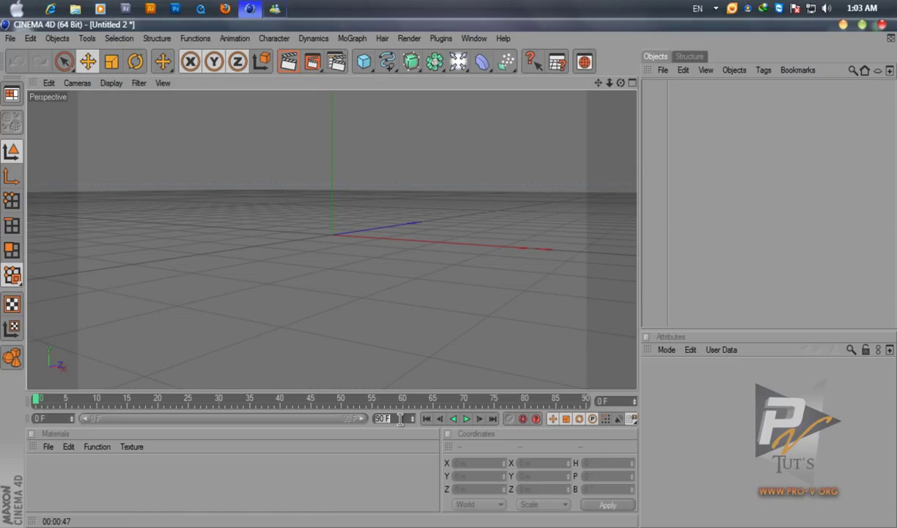
text(250)
key(Return)
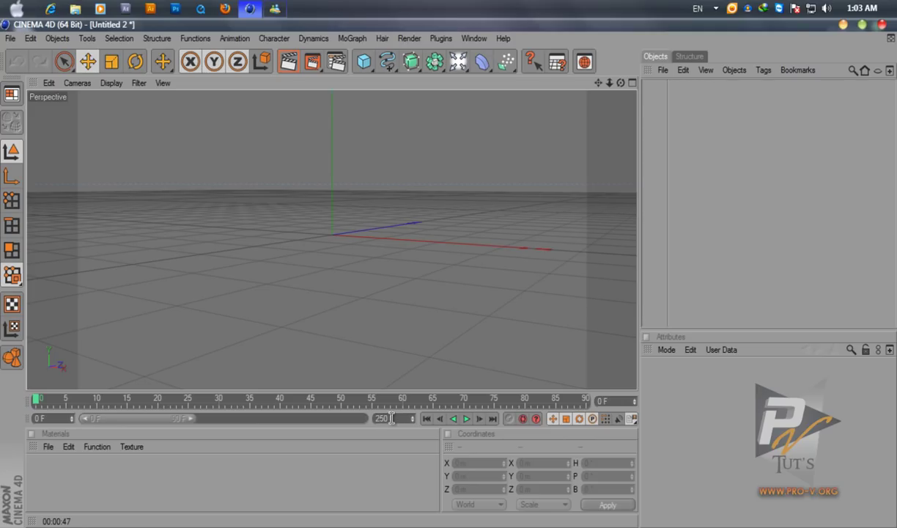
double_click(190, 419)
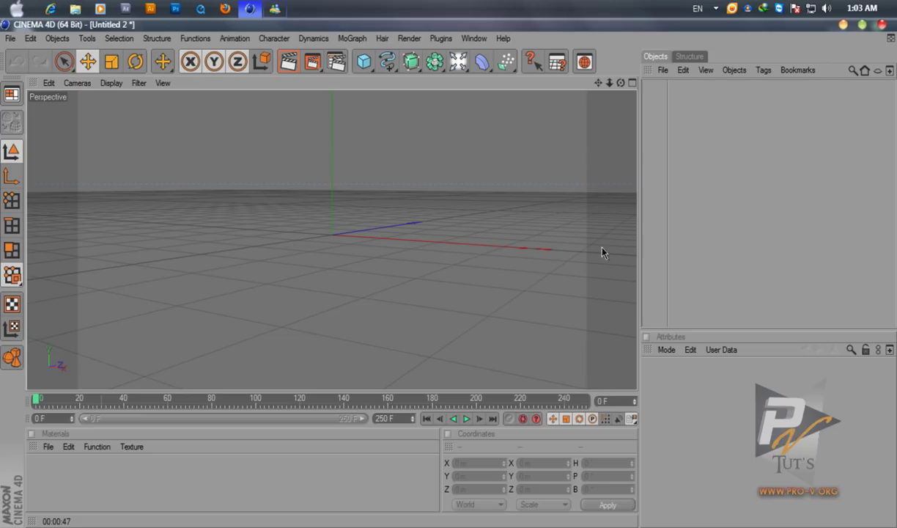
Add a MoGraph Text Object to the scene
click(355, 40)
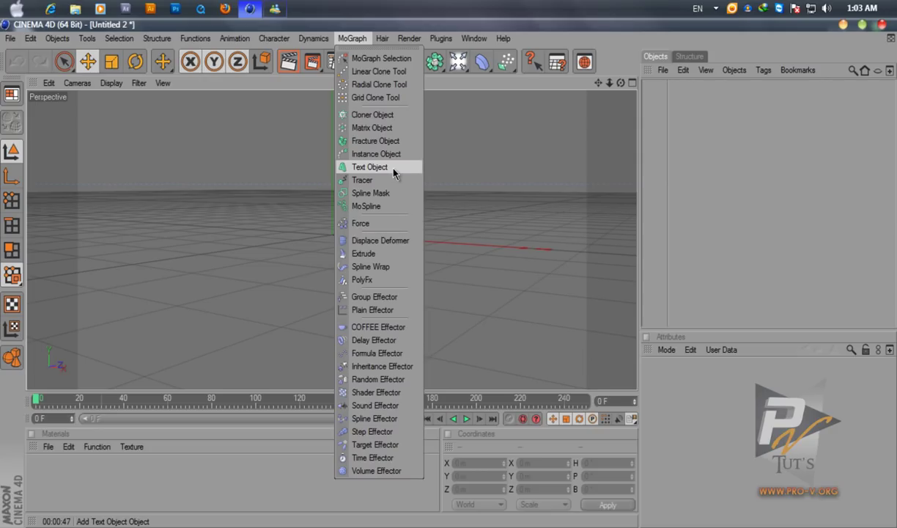
click(394, 67)
click(393, 67)
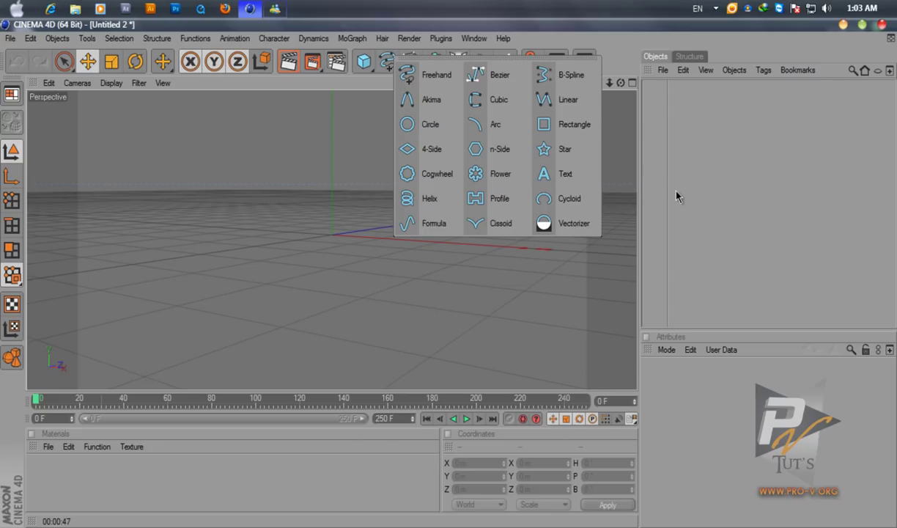
click(351, 38)
click(377, 168)
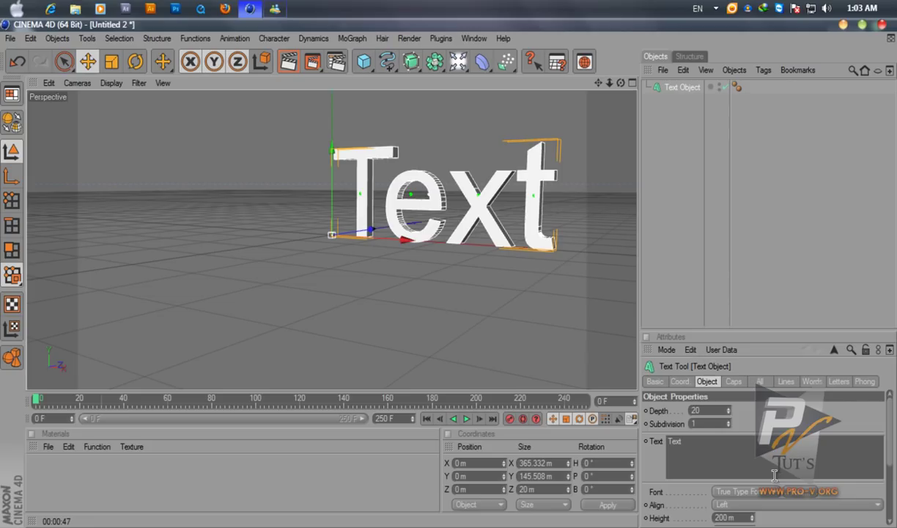
Set the text object's alignment to Middle and its text to "1st ON TV"
drag(761, 332, 761, 210)
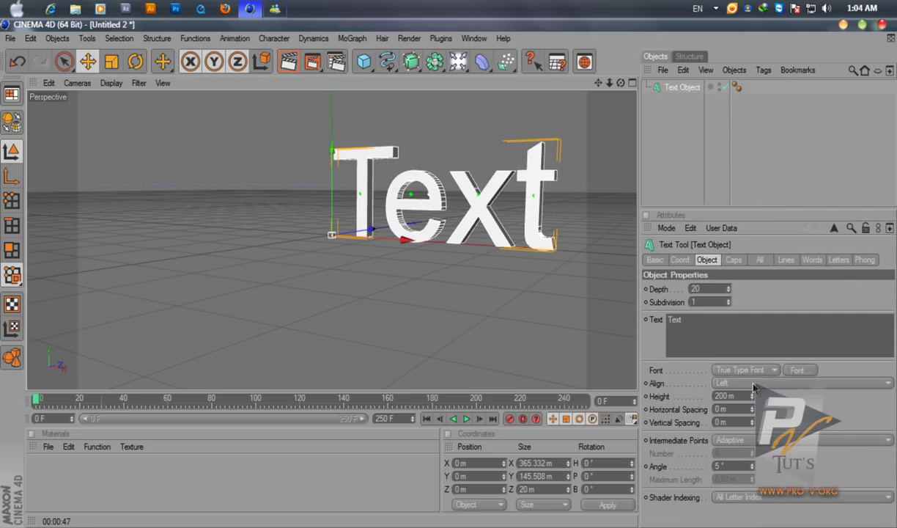
click(753, 385)
click(720, 398)
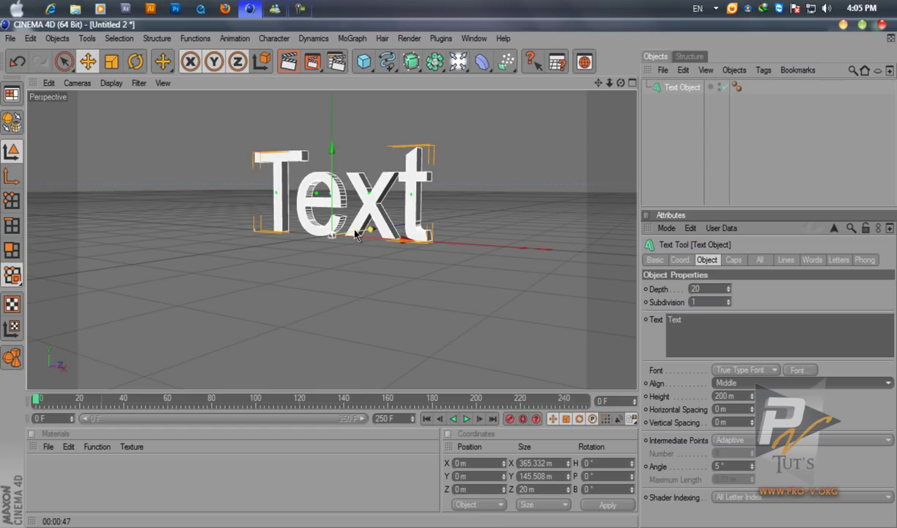
double_click(721, 316)
text(1st )
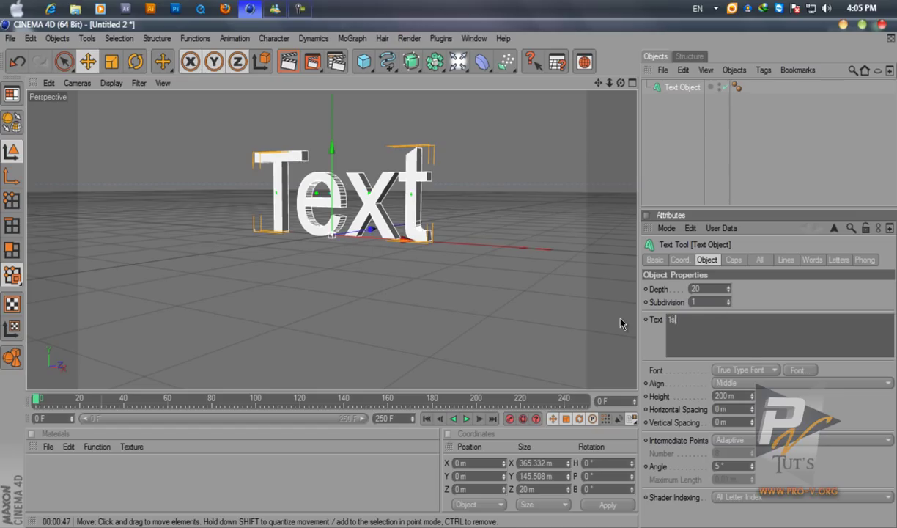
text(ON TV)
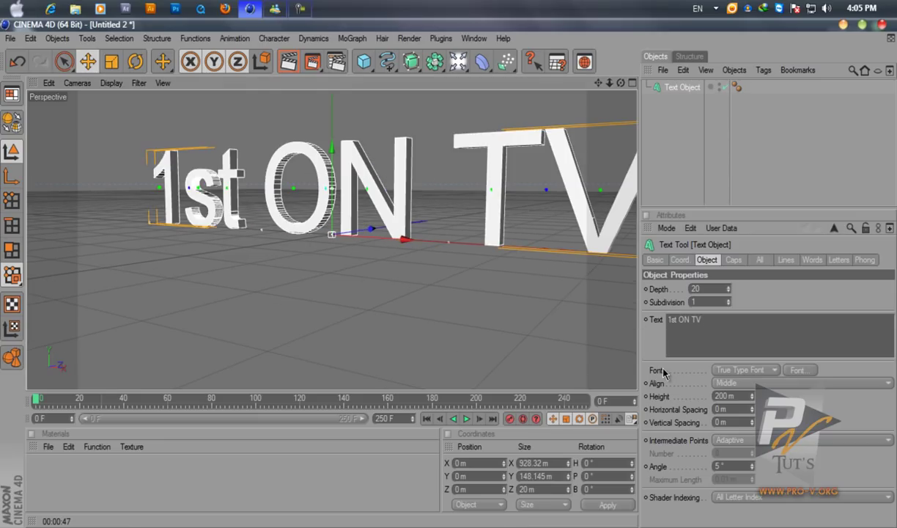
Set the text object's font to Century Gothic in the Bold style
alt+drag(592, 93, 541, 205)
alt+drag(572, 106, 469, 278)
click(797, 370)
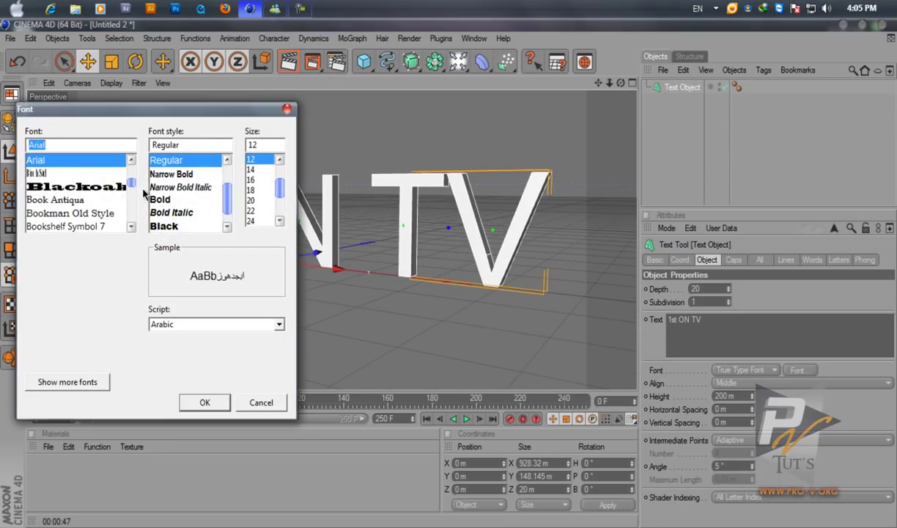
drag(131, 180, 136, 170)
click(88, 186)
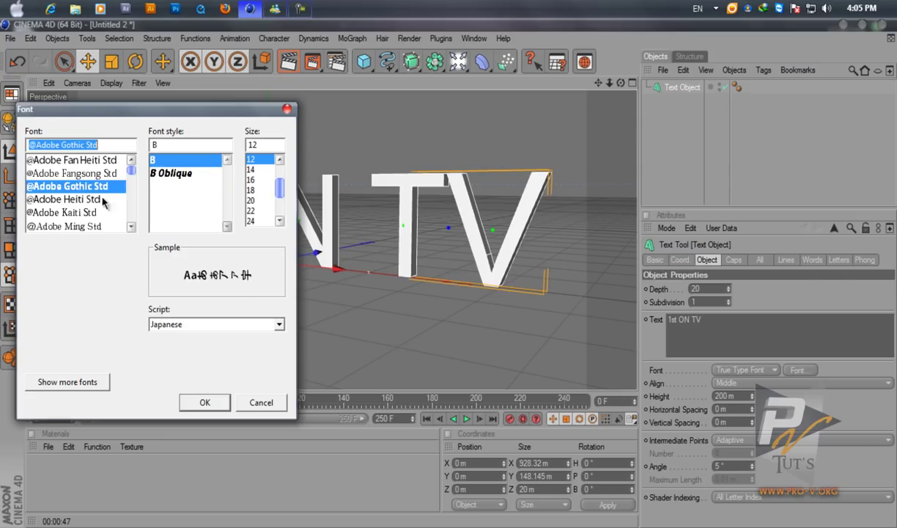
drag(142, 115, 290, 125)
key(Down)
key(Down)
key(Down)
key(Down)
key(Down)
key(Down)
key(Down)
key(Down)
key(Down)
key(Down)
key(Down)
key(Down)
key(Down)
key(Down)
key(Down)
key(Down)
key(Down)
key(Down)
key(Down)
key(Down)
key(Down)
key(Down)
key(Down)
key(Down)
key(Down)
key(Down)
key(Down)
key(Down)
key(Down)
key(Down)
key(Down)
key(Down)
key(Down)
key(Down)
key(Down)
key(Down)
key(Down)
key(Down)
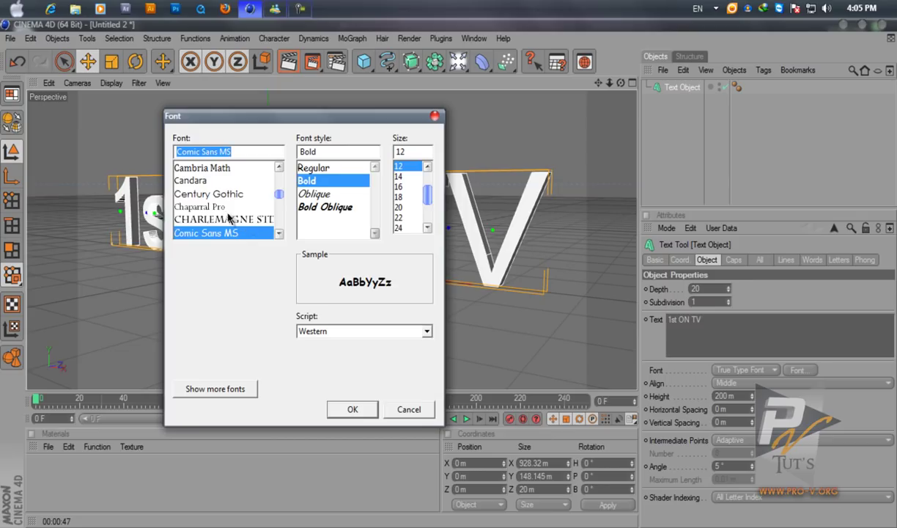
click(214, 194)
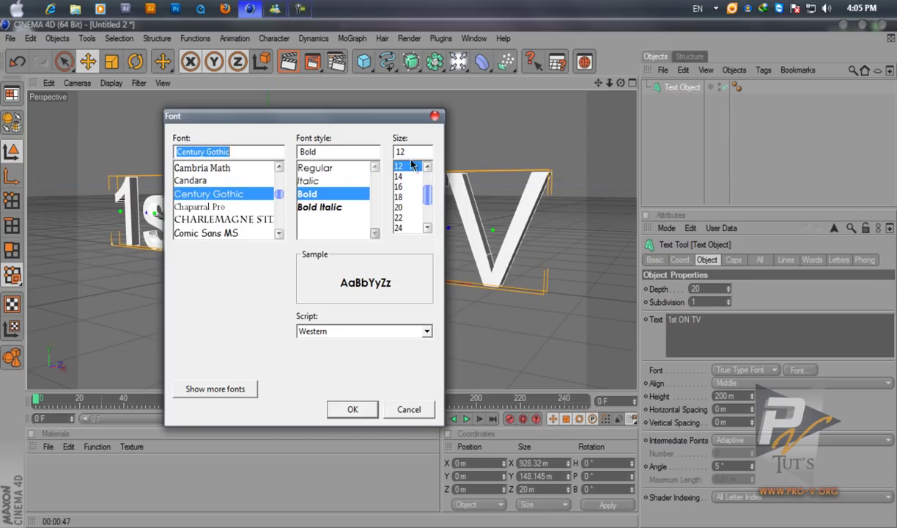
click(353, 408)
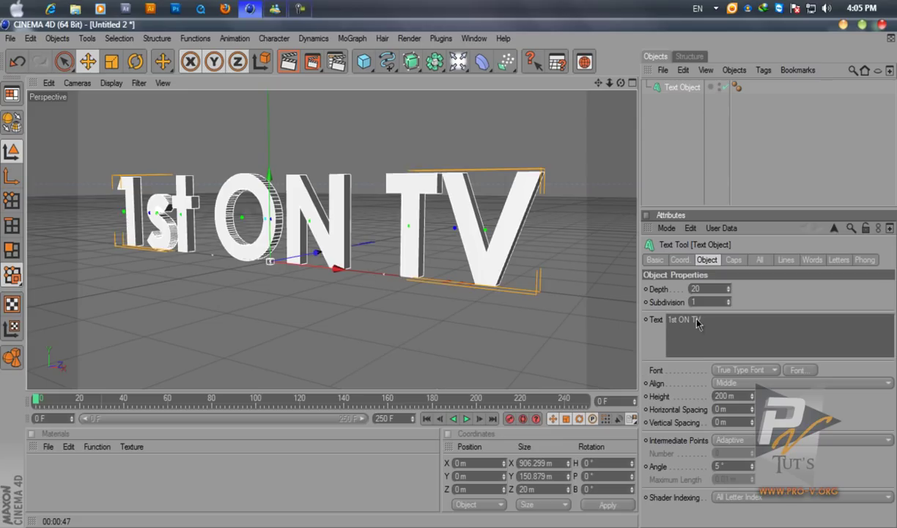
Set the text's extrusion depth to 45 and both its start and end caps to Fillet Cap
drag(728, 289, 730, 292)
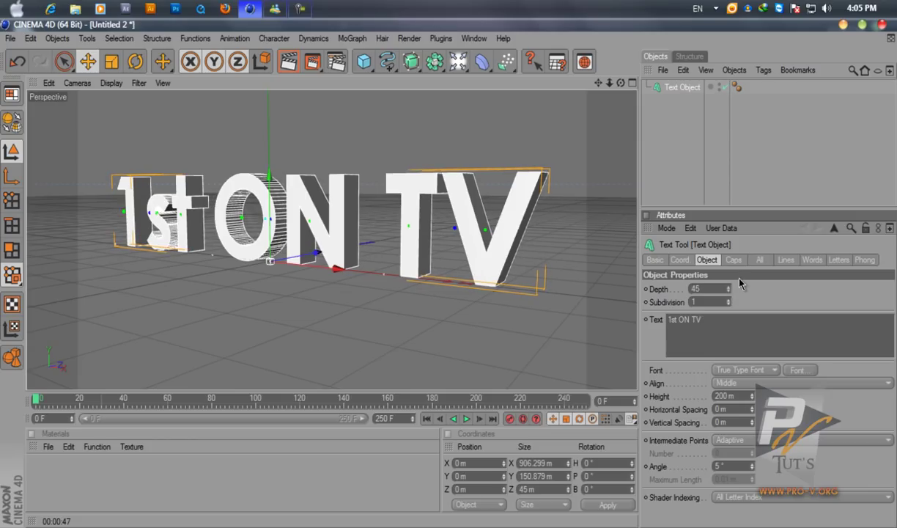
click(734, 259)
click(741, 289)
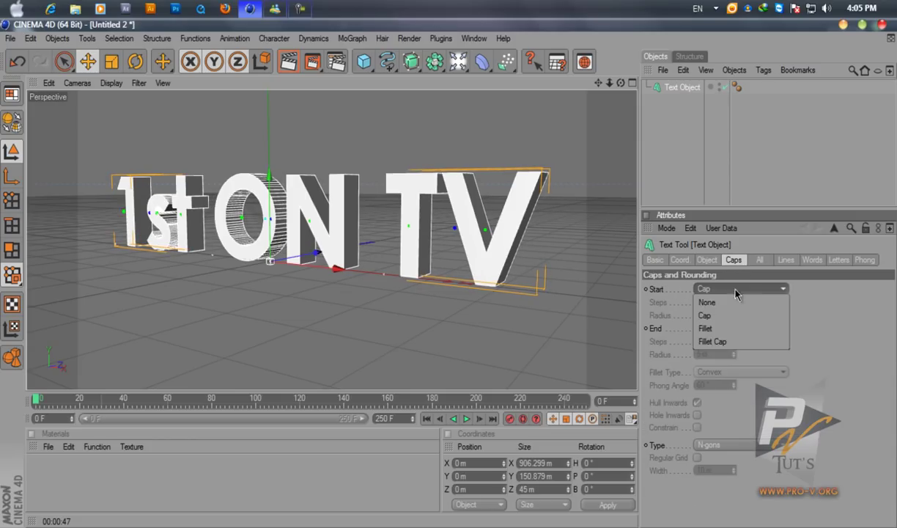
click(717, 341)
click(713, 328)
click(708, 381)
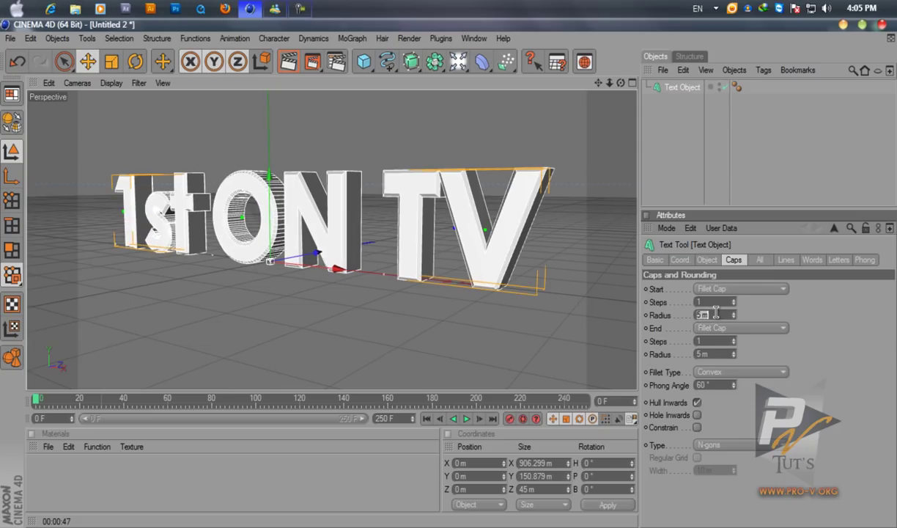
Set the start and end fillets of the text to a 2 m radius with 3 steps each
text(2)
key(Return)
click(722, 353)
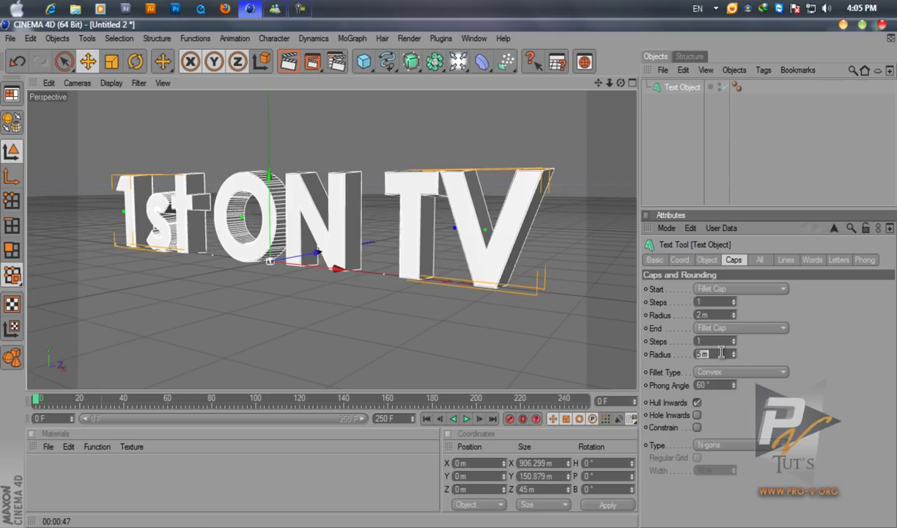
text(2)
key(Return)
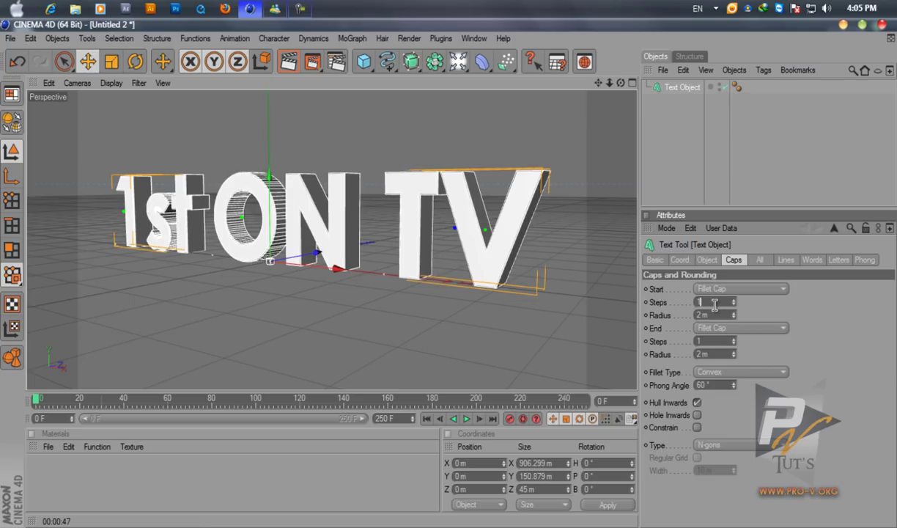
text(3)
key(Return)
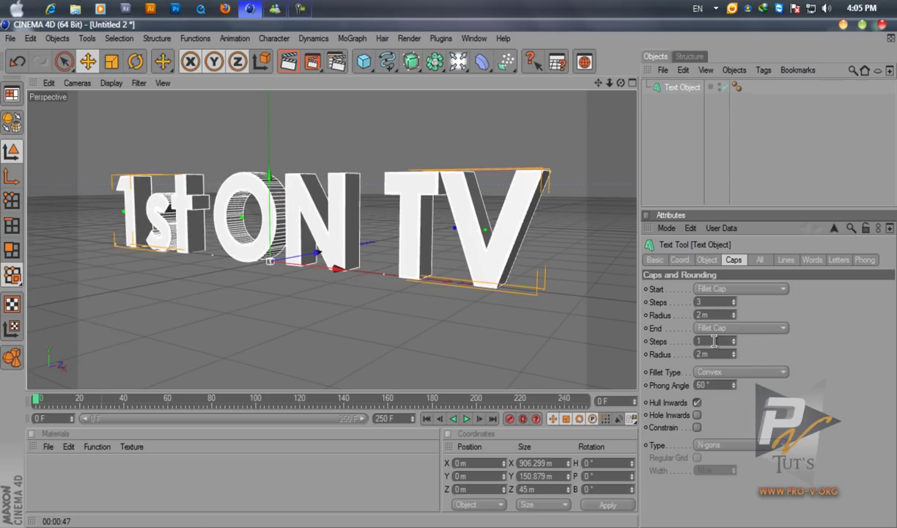
text(3)
key(Return)
Frame the whole text from a low, angled viewpoint and add a camera at that view
click(697, 200)
alt+drag(367, 253, 452, 278)
drag(608, 84, 602, 89)
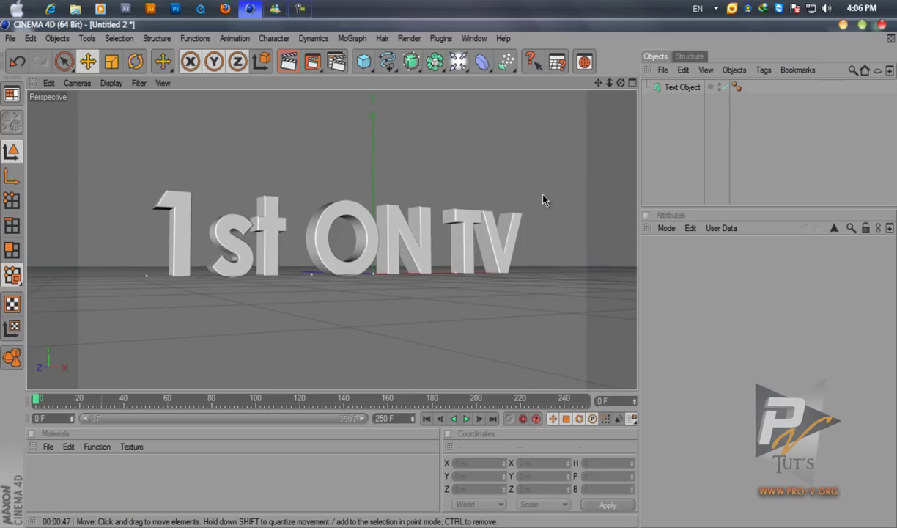
click(459, 61)
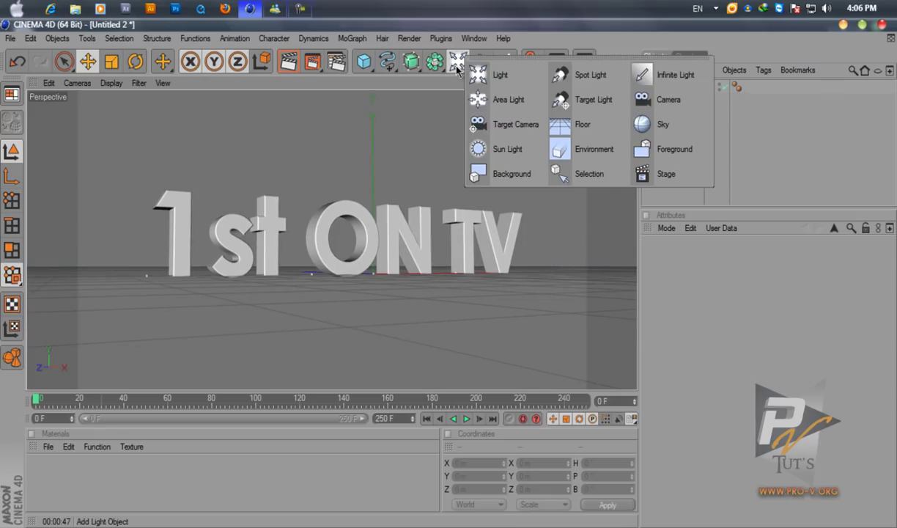
click(669, 108)
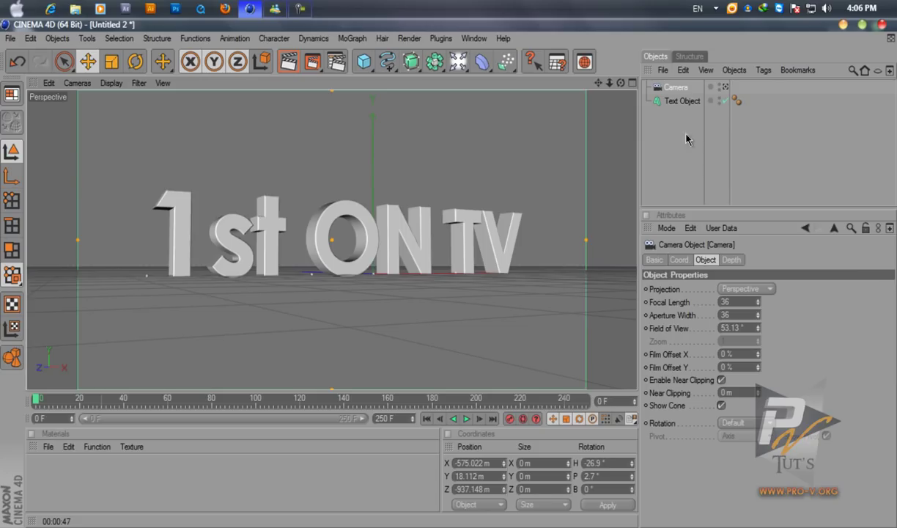
Add a Protection tag to the camera
right_click(679, 92)
mouse_move(689, 91)
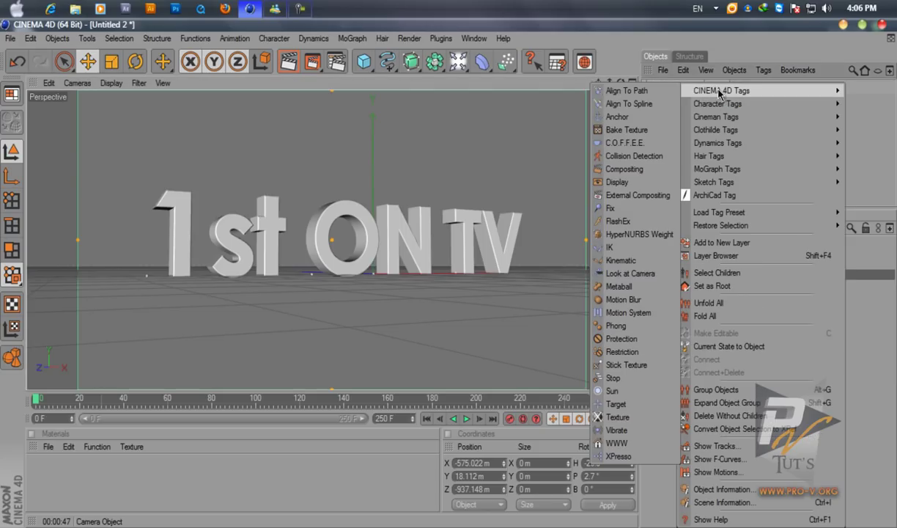
click(622, 339)
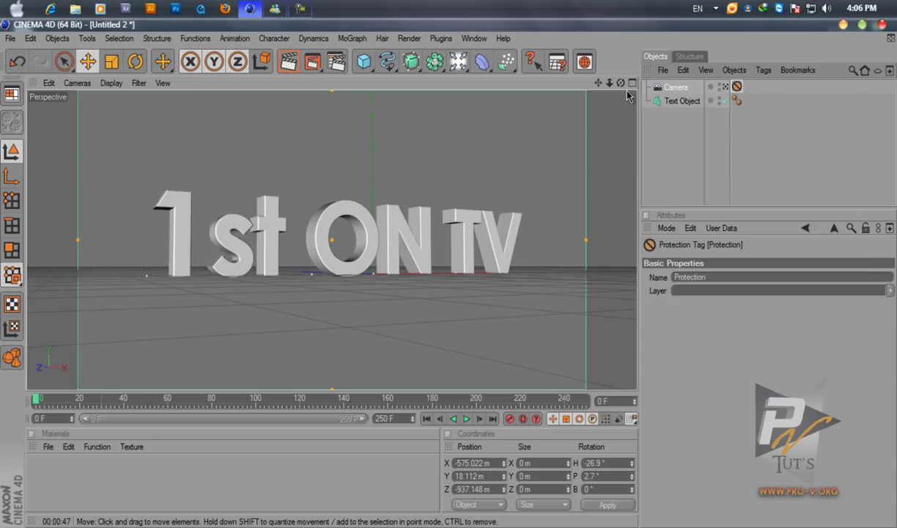
Compare the protected camera view with the freely orbited editor view of the text
drag(621, 83, 429, 260)
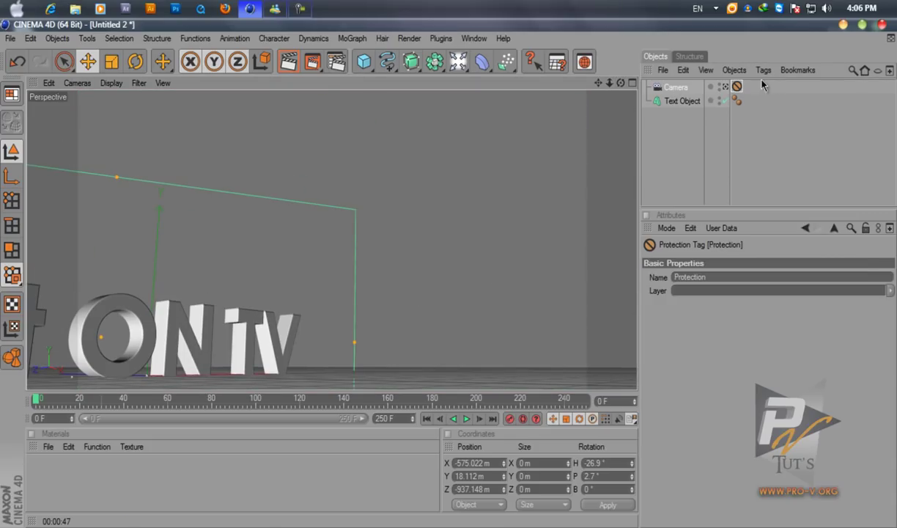
click(693, 93)
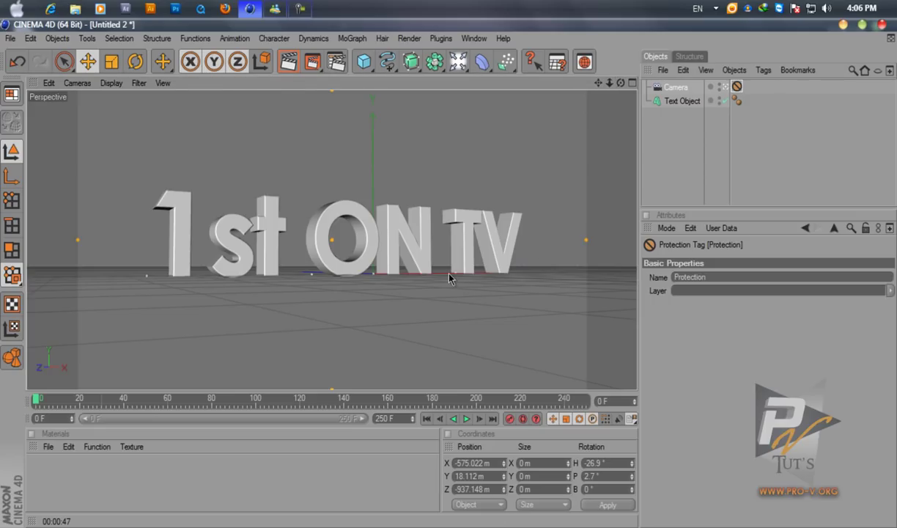
key(ctrl+shift+z)
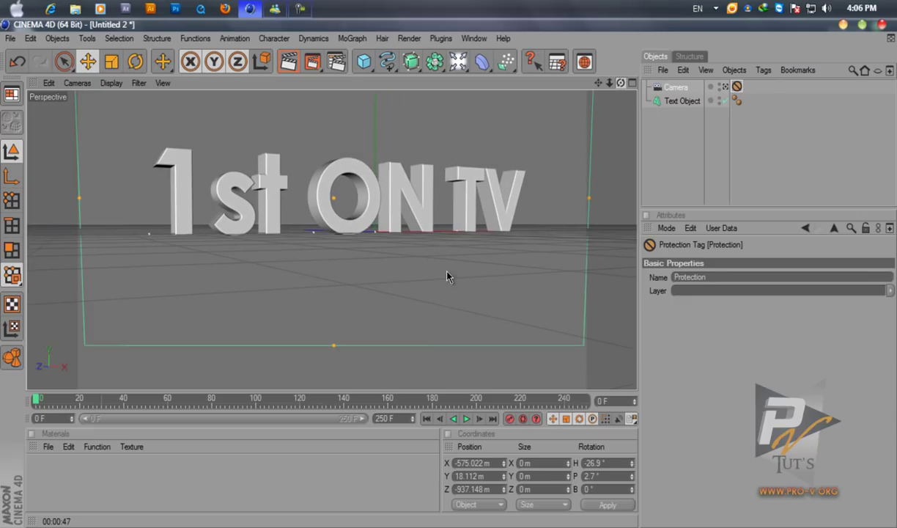
click(660, 104)
key(ctrl+shift+z)
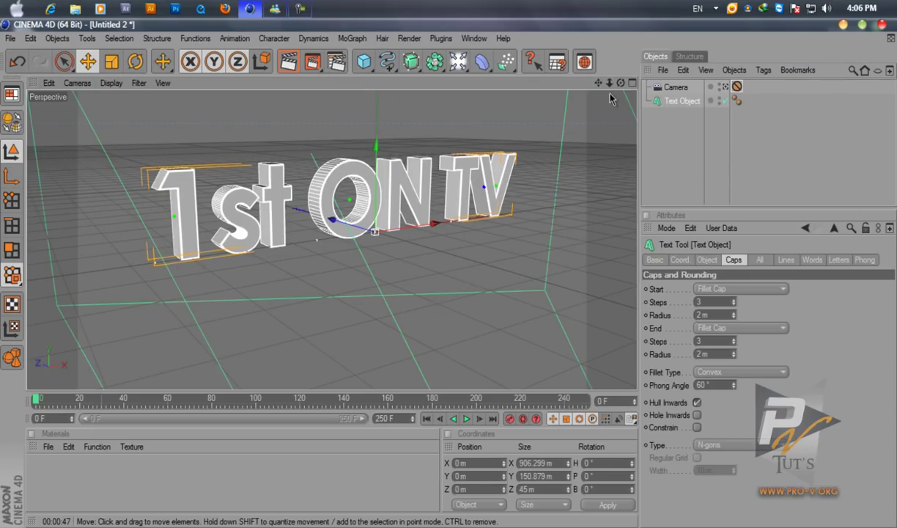
click(667, 143)
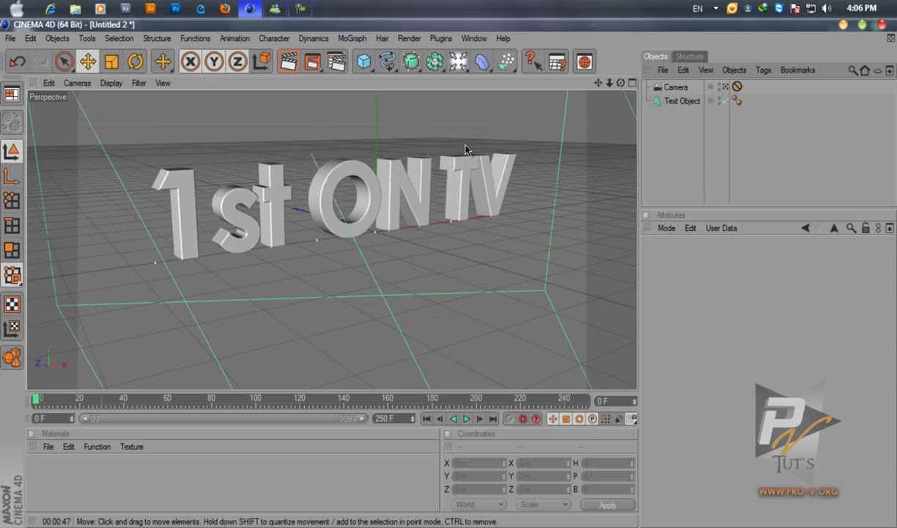
Set the text's cap type to Quadrangles with a regular grid 5 m wide
click(680, 101)
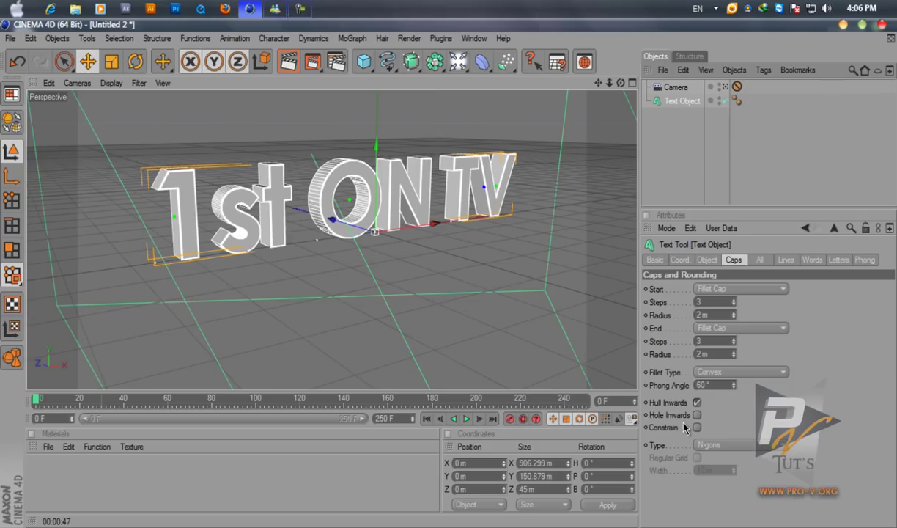
click(713, 445)
click(747, 478)
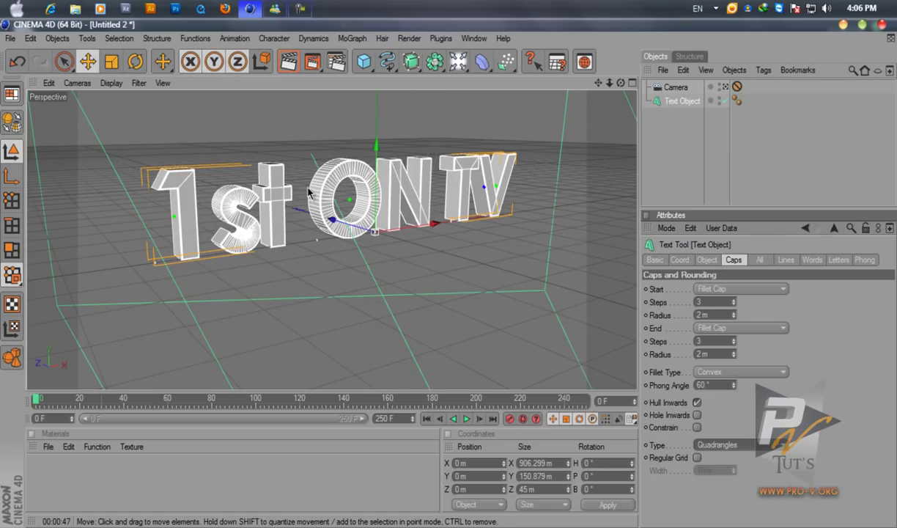
click(697, 457)
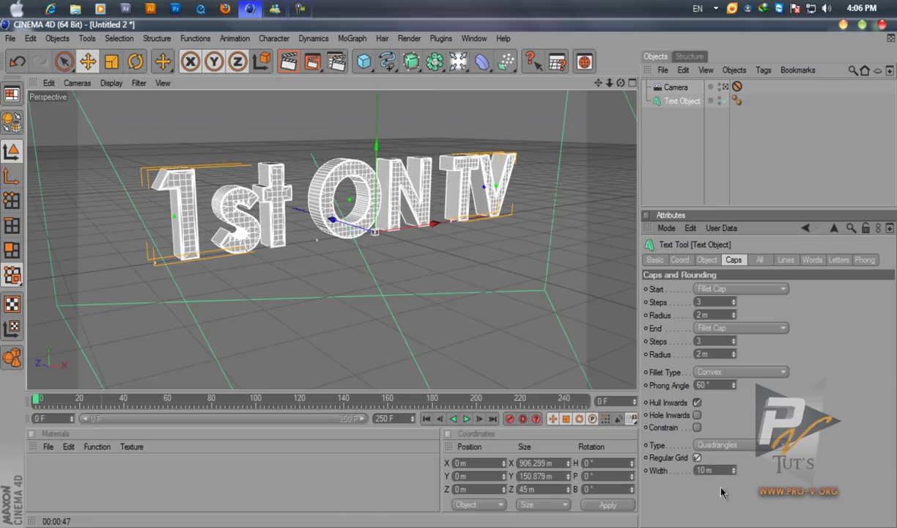
drag(733, 472, 736, 474)
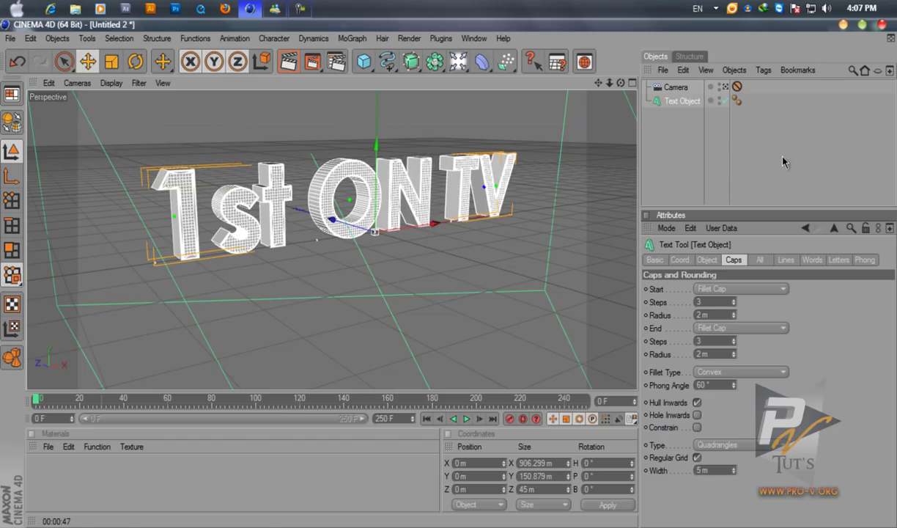
Make the protected camera the active view of the viewport
click(730, 152)
drag(599, 83, 450, 278)
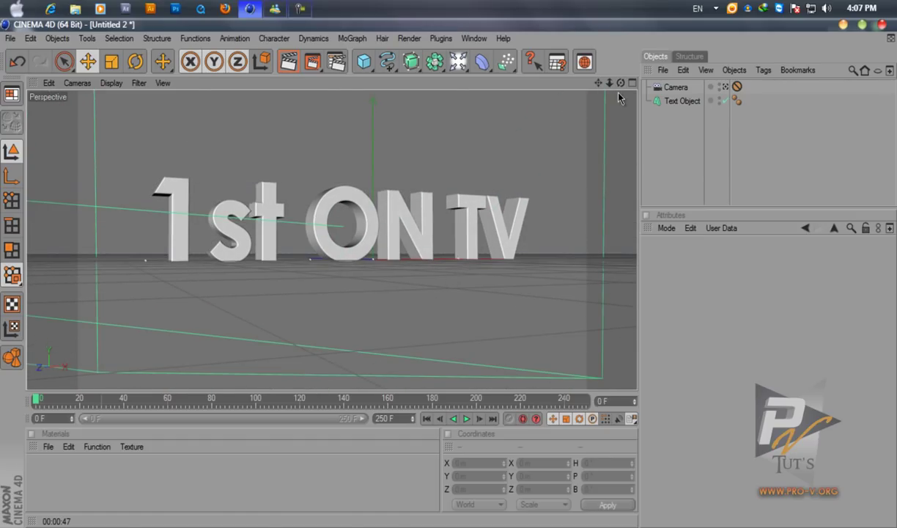
click(725, 86)
click(725, 87)
click(725, 86)
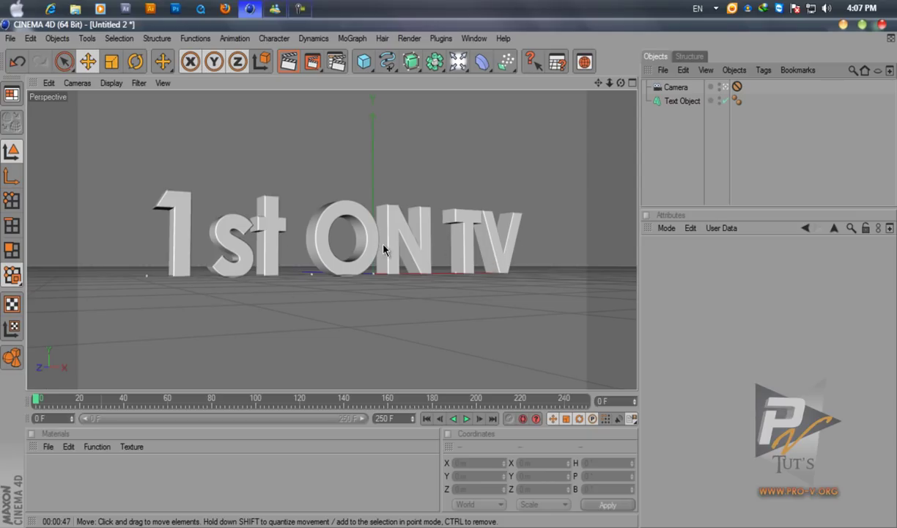
Set the text object's extrusion depth to 53 and its subdivision to 3
click(674, 102)
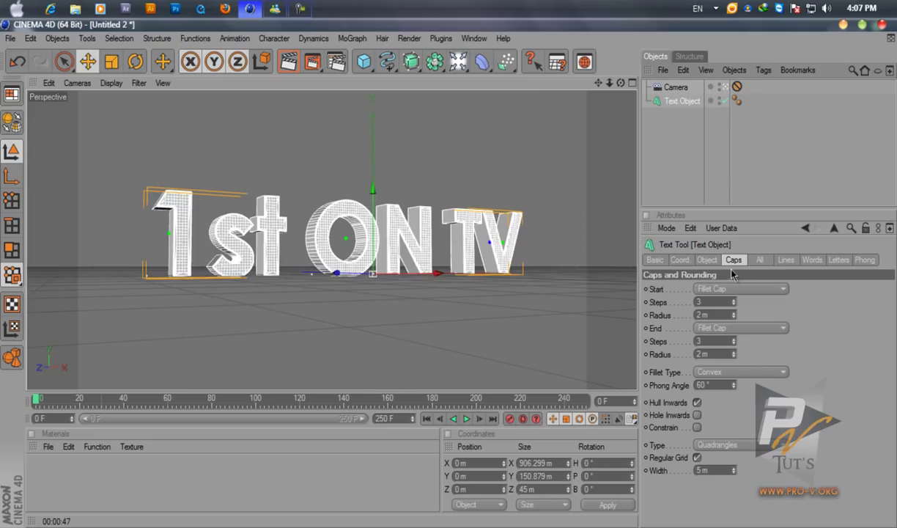
click(707, 259)
drag(728, 291, 734, 289)
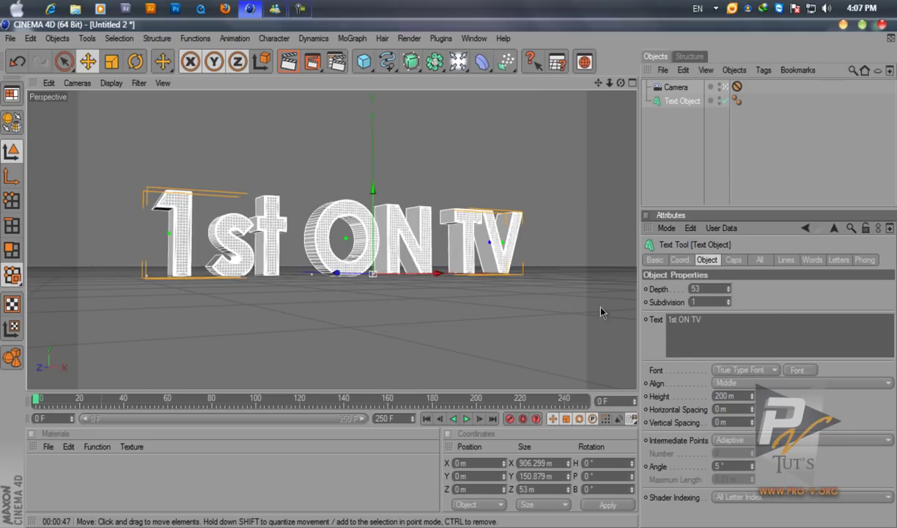
text(3)
key(Return)
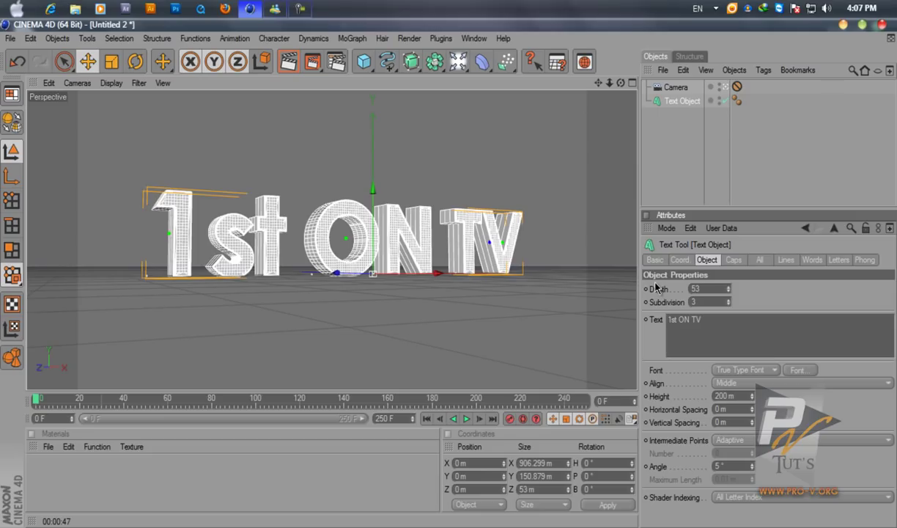
Create a polygon copy of the text object with Current State to Object
click(632, 149)
click(680, 103)
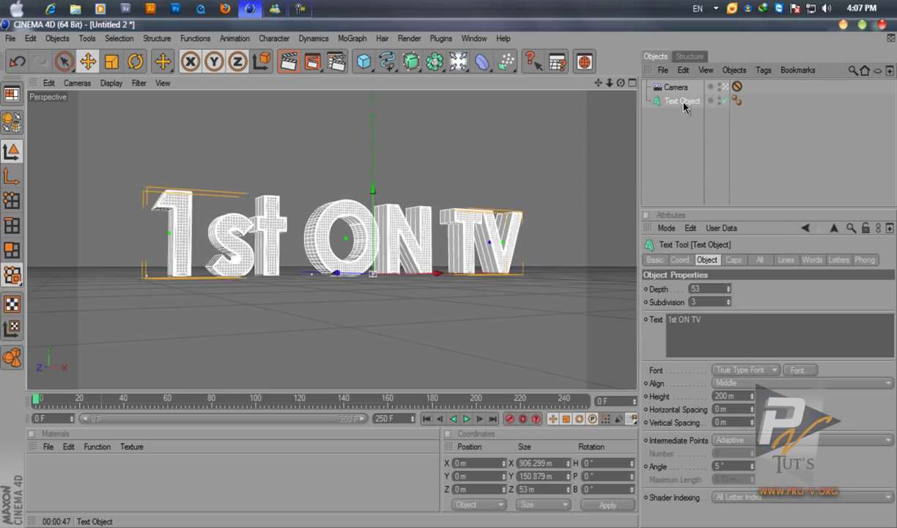
click(734, 70)
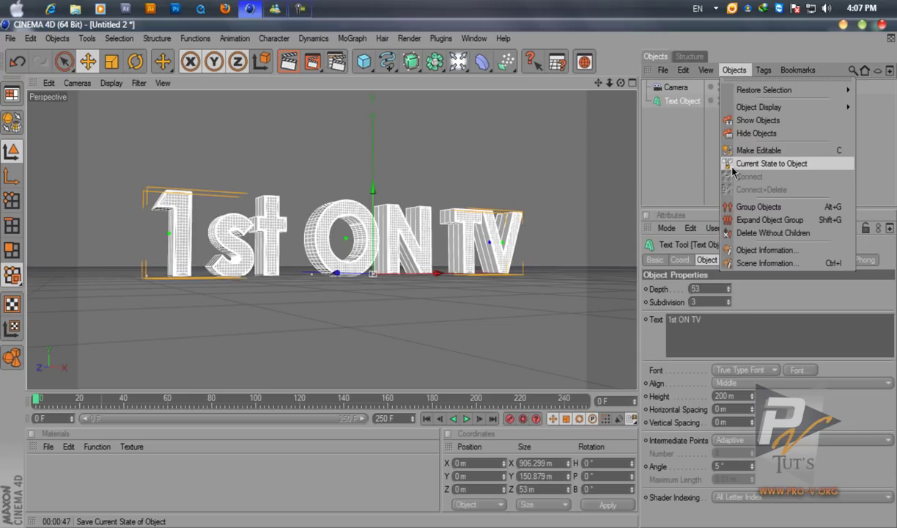
click(784, 166)
click(675, 115)
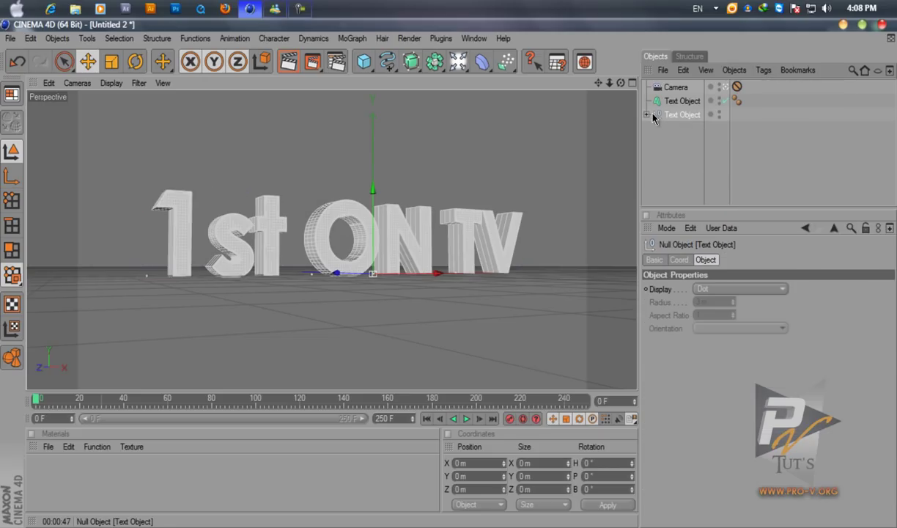
Examine how the polygon copy of the text is split into word and letter groups
click(647, 115)
click(630, 138)
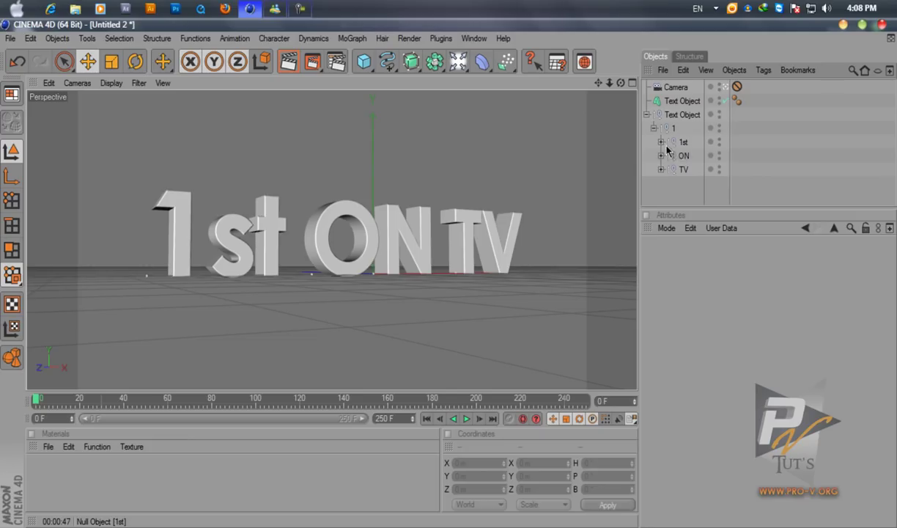
click(662, 142)
click(661, 141)
click(654, 128)
click(647, 114)
Group the original text object under a null named "Temp" and hide it in both the editor and the renderer
click(675, 101)
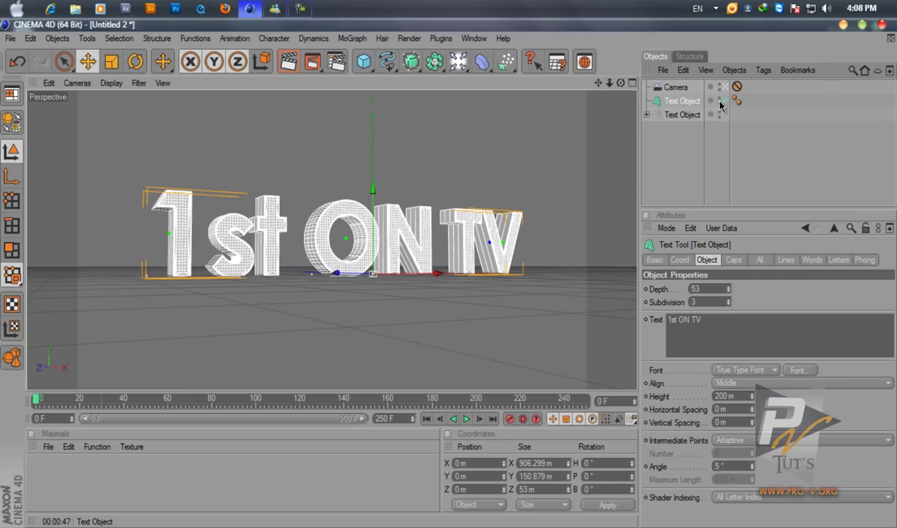
key(alt+g)
double_click(679, 102)
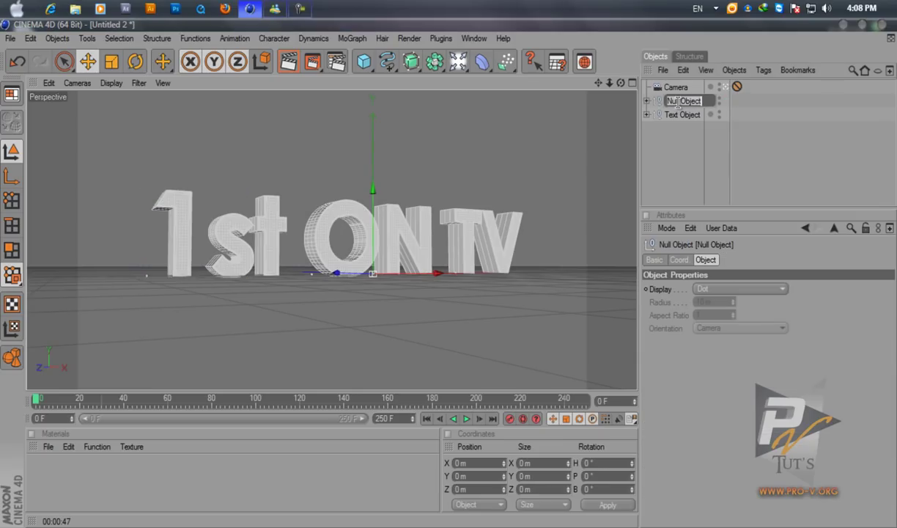
text(1)
text(emp)
key(Return)
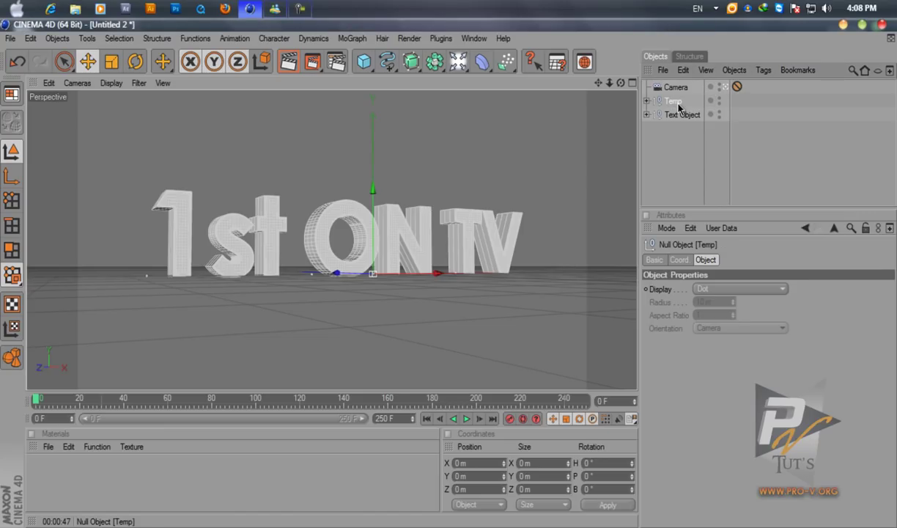
click(719, 99)
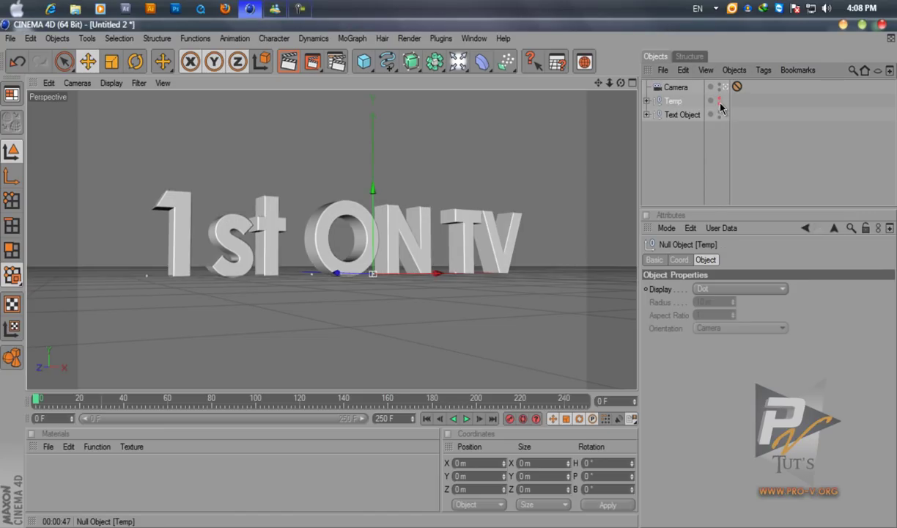
click(645, 146)
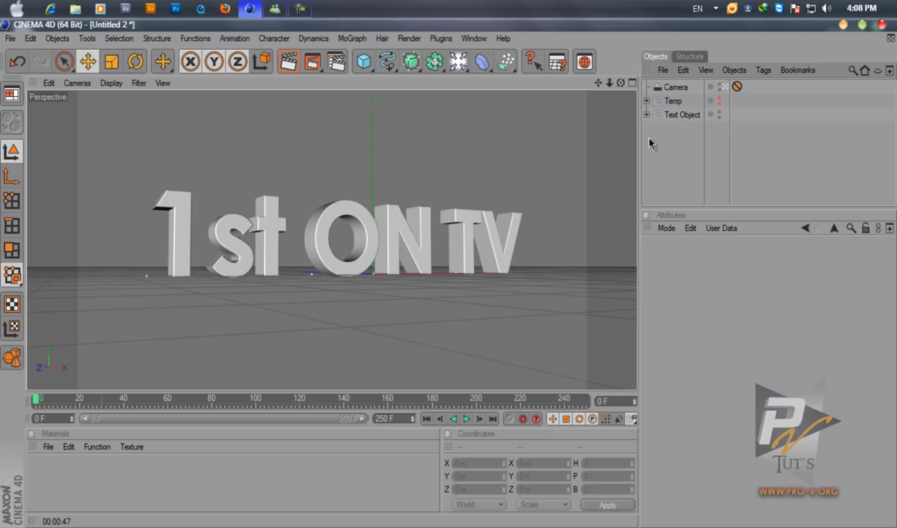
Expand the polygon text copy's hierarchy to examine the rounding and cap parts of the letters T and V
click(681, 116)
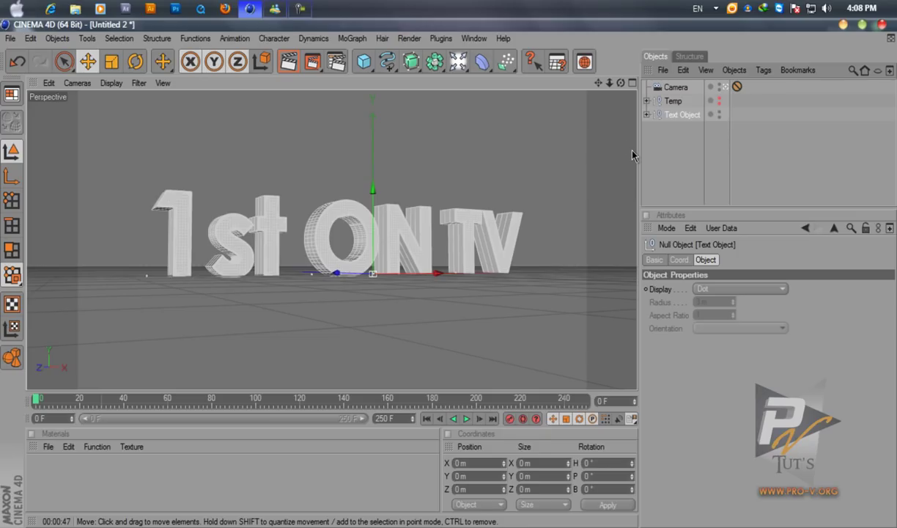
click(647, 114)
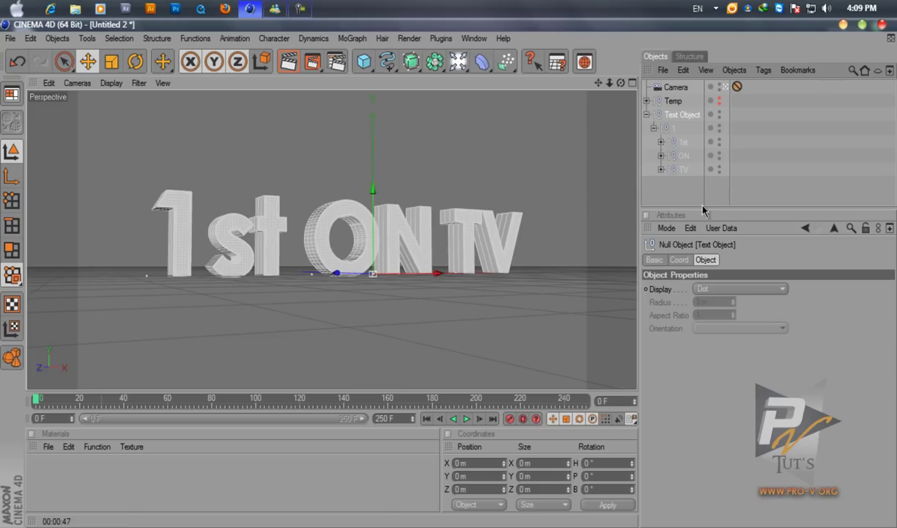
drag(674, 209, 685, 308)
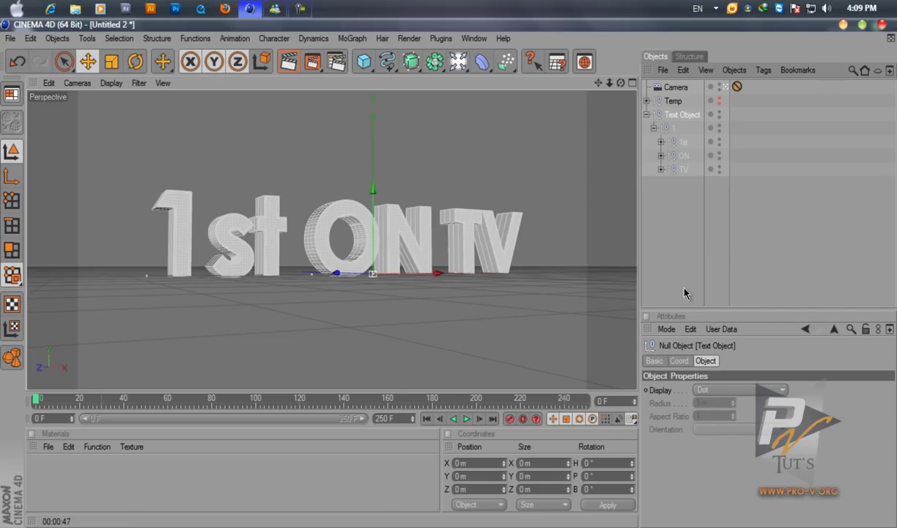
click(680, 169)
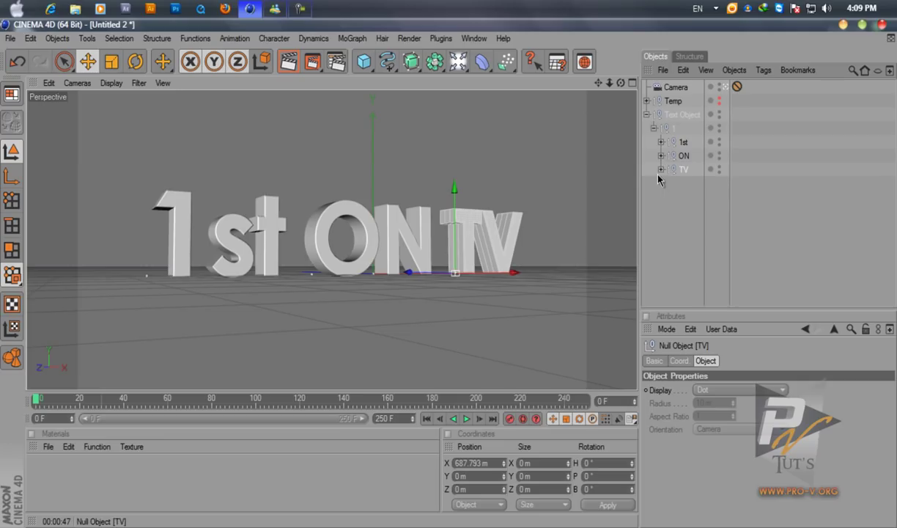
click(661, 169)
click(669, 183)
click(676, 210)
click(676, 197)
click(669, 251)
click(676, 280)
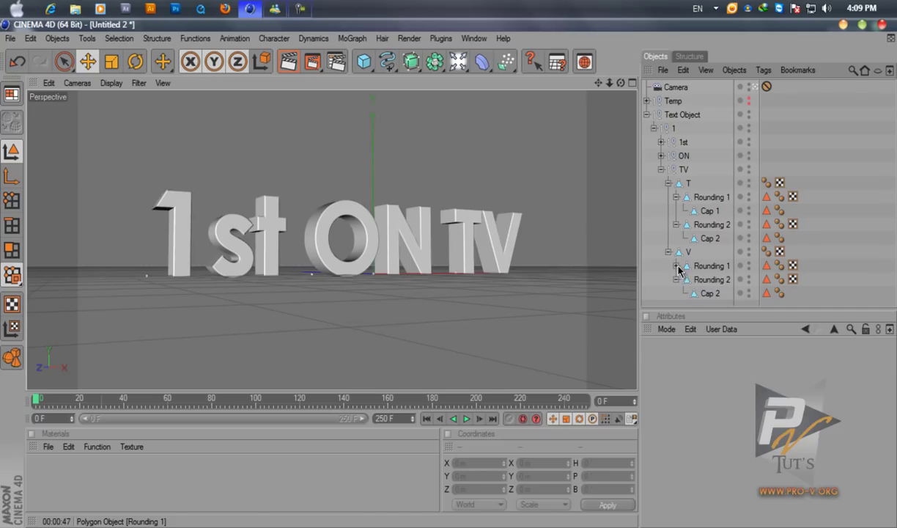
click(677, 266)
scroll(686, 264, down, 1)
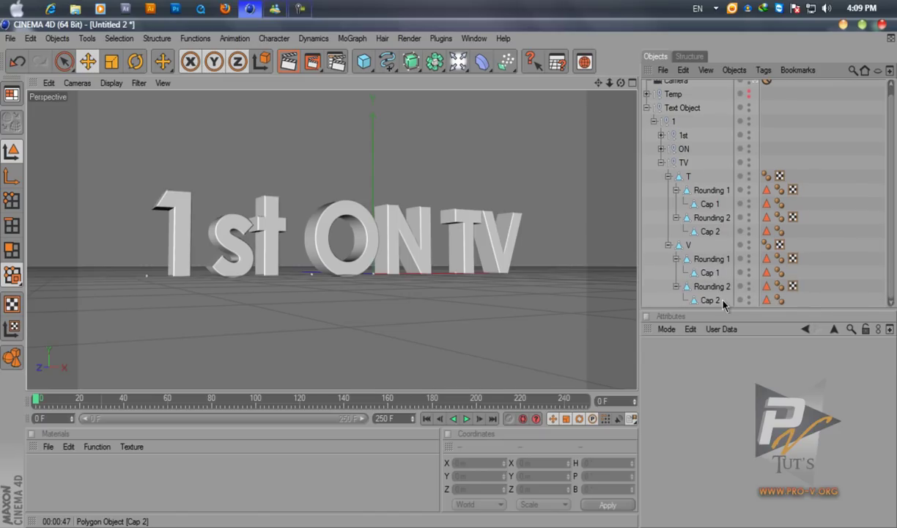
Examine which faces of the letter V the C2, C1 and R1 polygon selections cover, and fold the T and V hierarchies
click(696, 300)
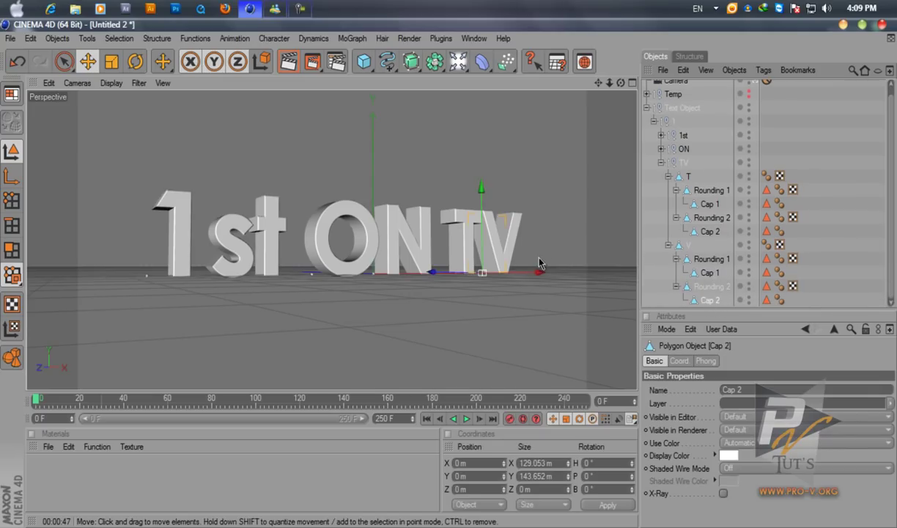
click(767, 300)
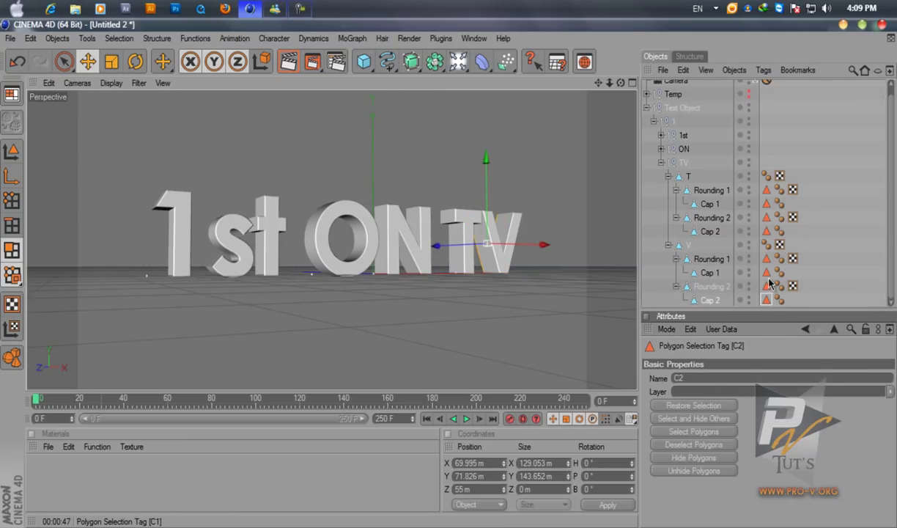
click(768, 276)
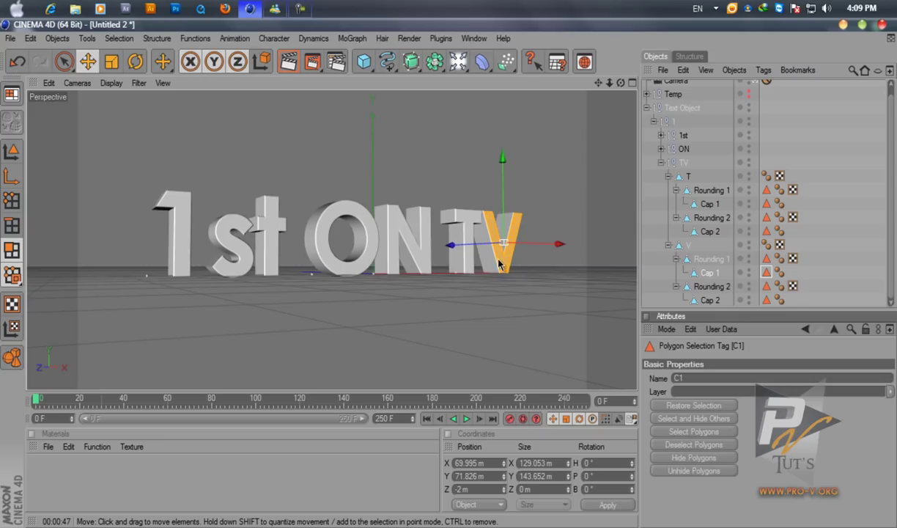
click(767, 258)
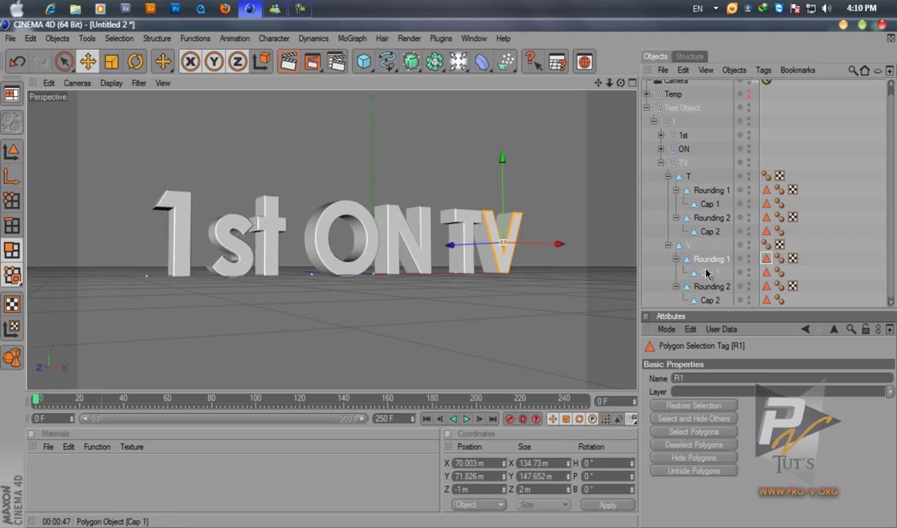
click(669, 248)
click(677, 224)
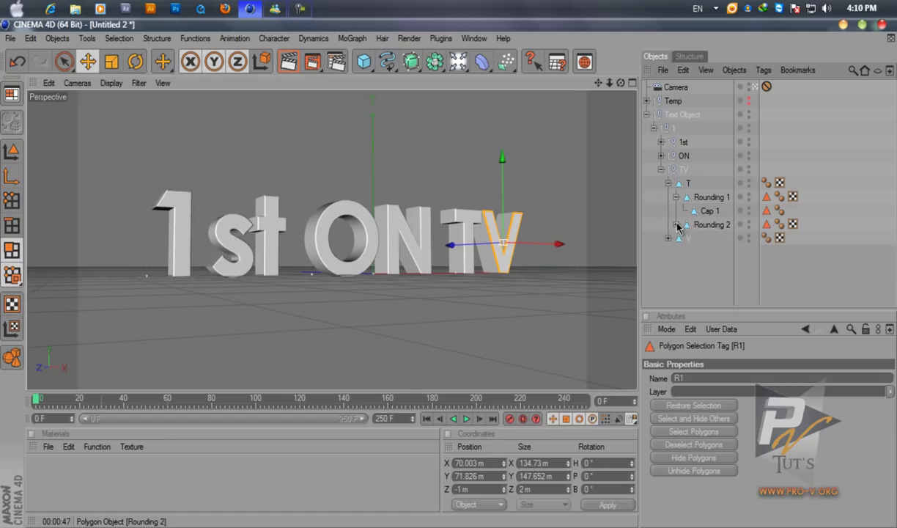
click(677, 196)
click(668, 183)
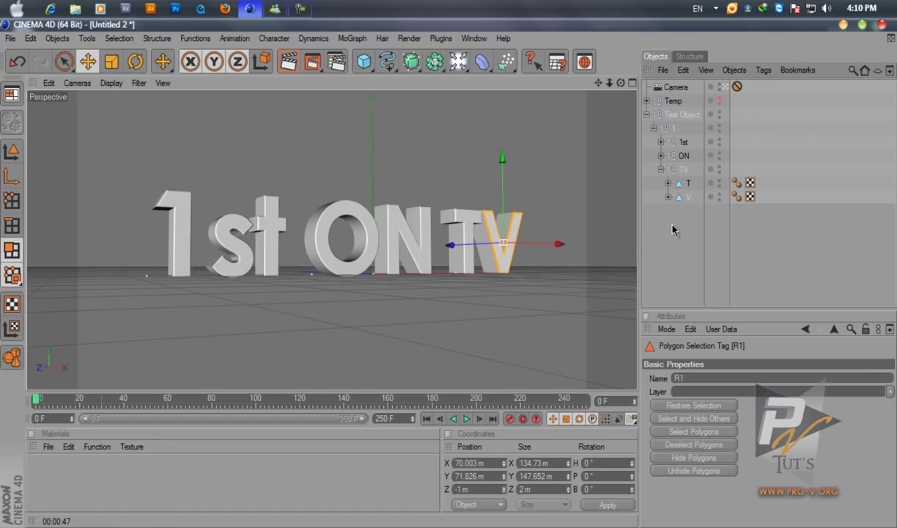
click(673, 229)
Merge the letter T's Rounding 1 with its Cap 1 using Connect+Delete
click(669, 183)
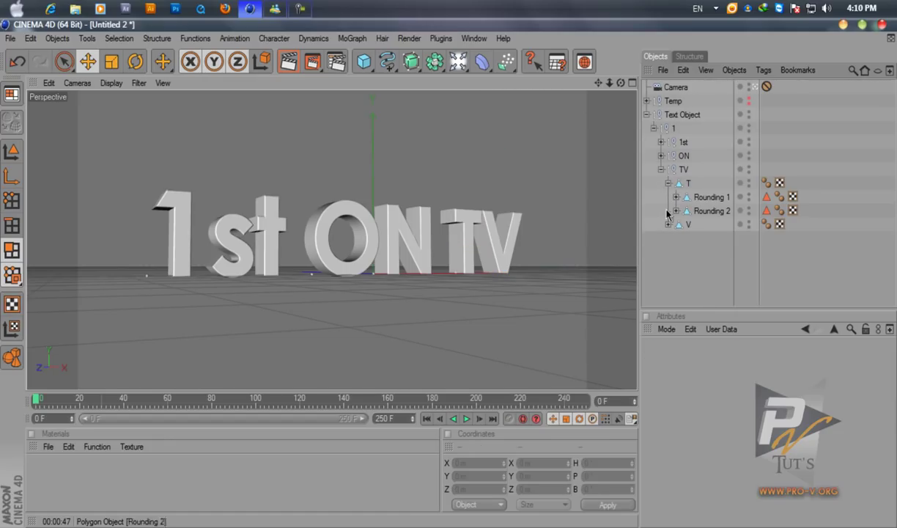
click(707, 210)
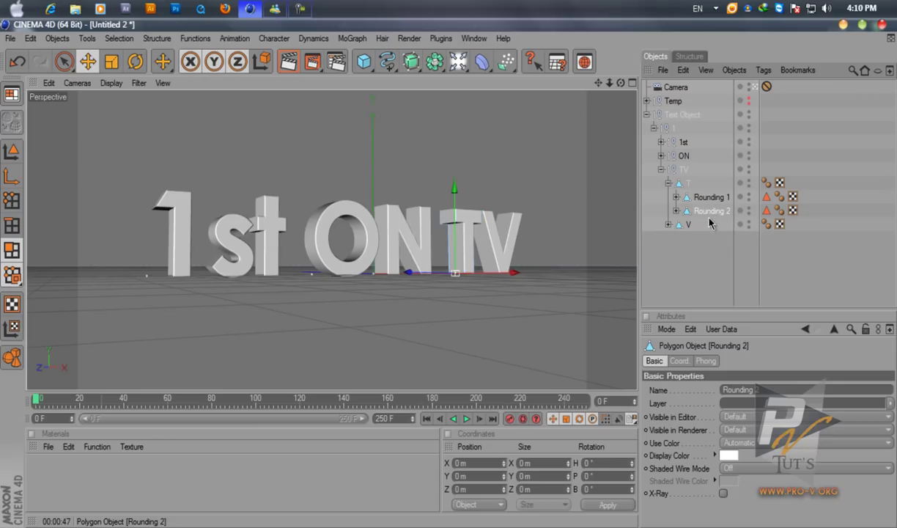
click(706, 199)
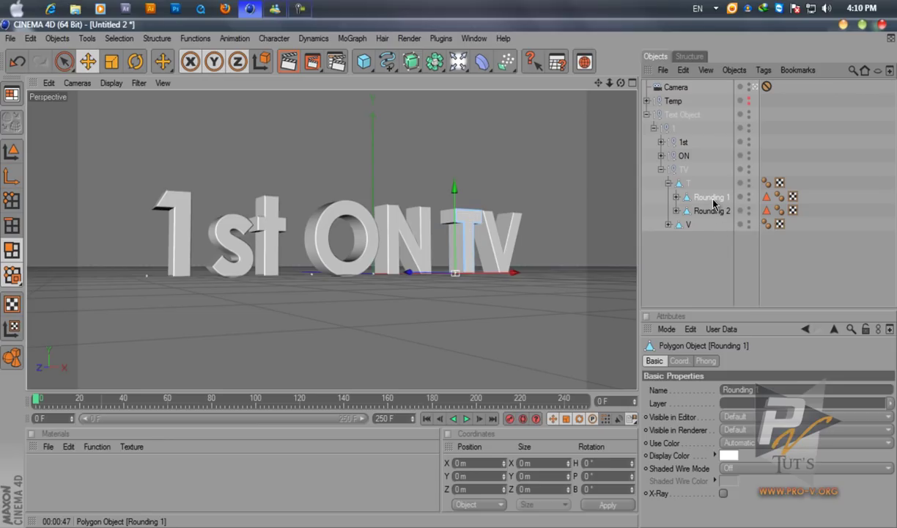
shift+click(714, 202)
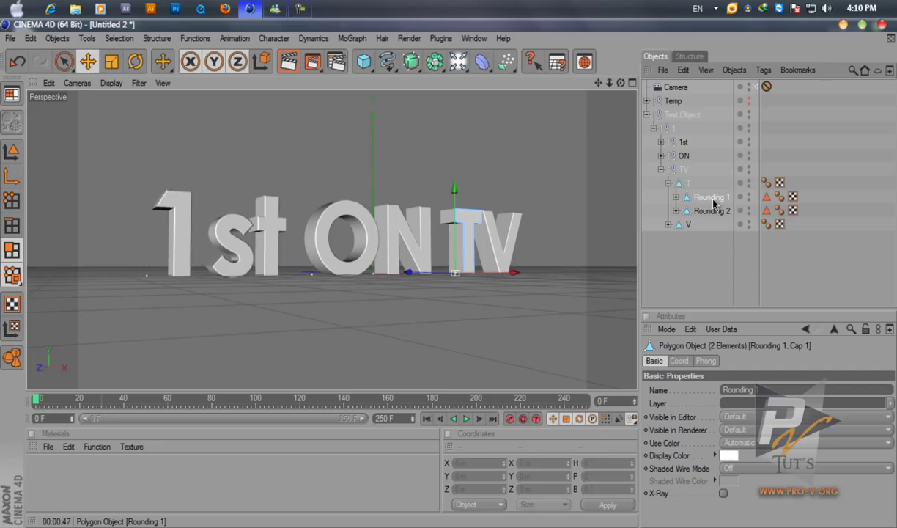
click(676, 198)
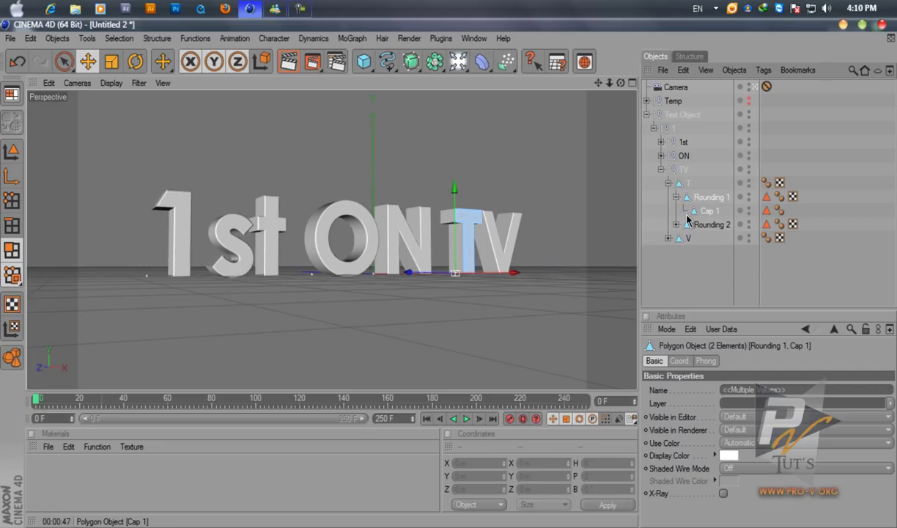
click(676, 198)
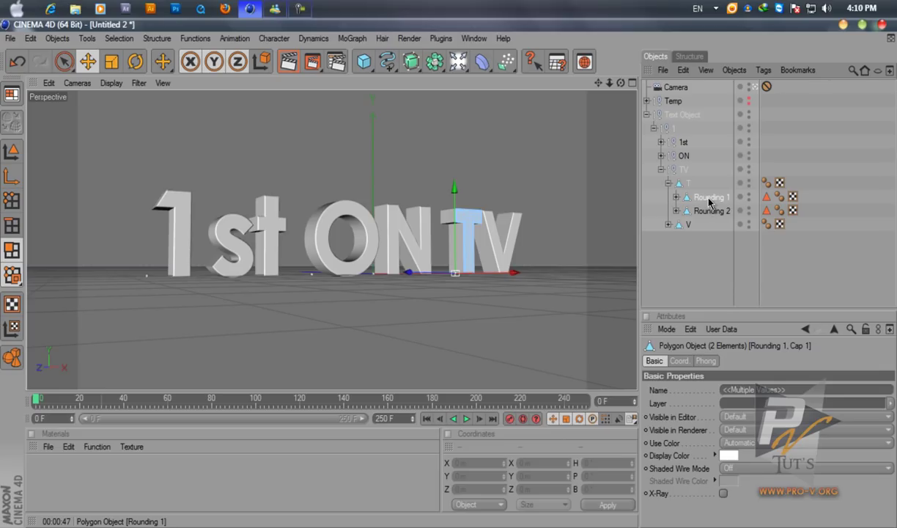
right_click(708, 199)
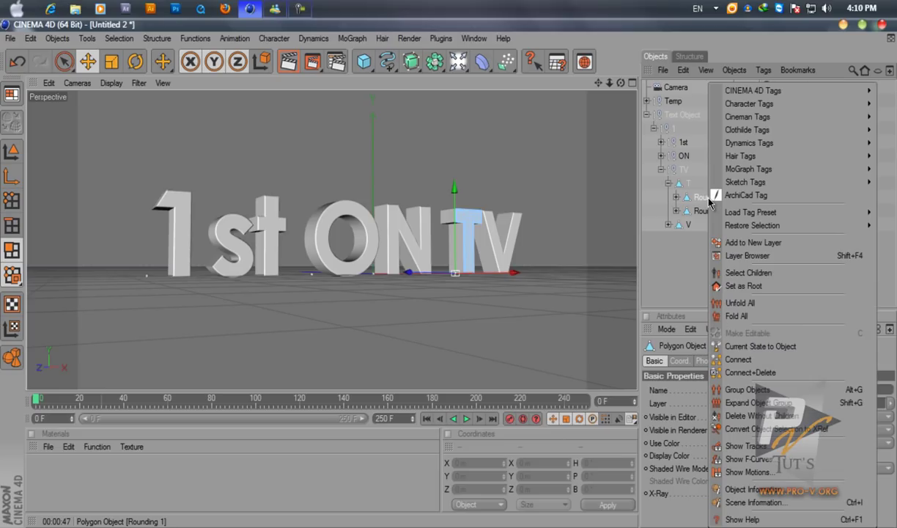
click(751, 373)
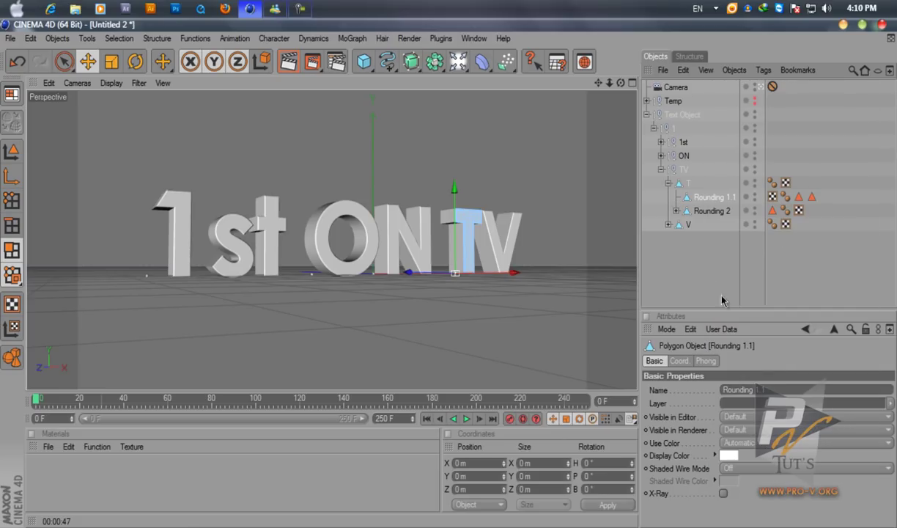
Merge the letter T's Rounding 2 with its Cap 2 using Connect+Delete
ctrl+click(703, 211)
right_click(703, 211)
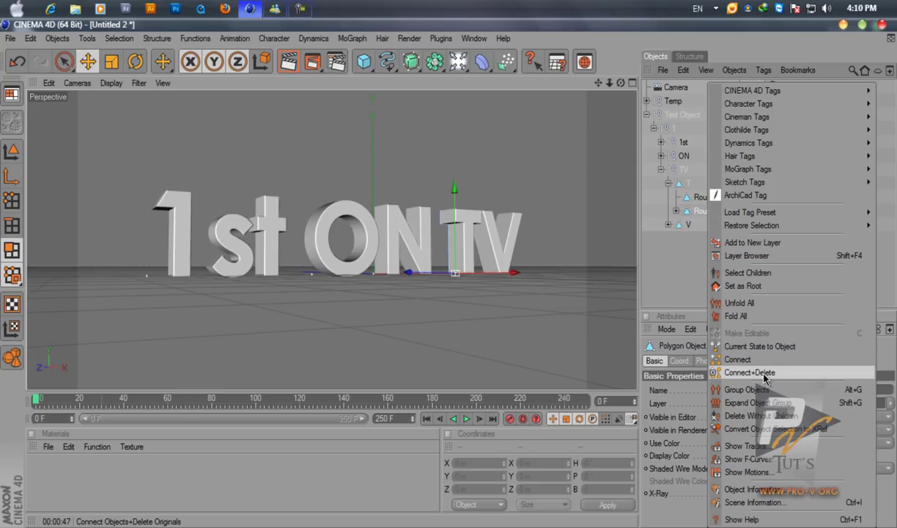
click(764, 374)
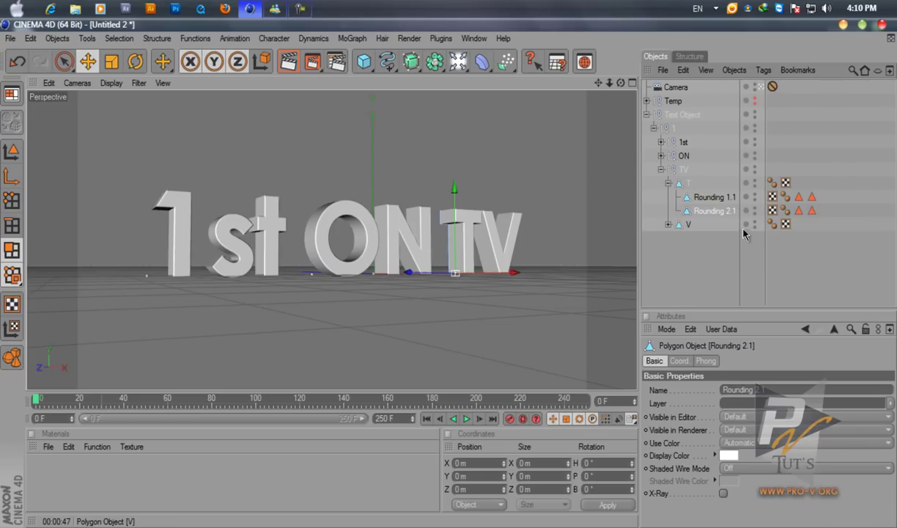
Merge the T body with its two combined rounding parts into one polygon object using Connect+Delete, and check its selection tags
mouse_move(706, 212)
mouse_down()
mouse_move(644, 201)
mouse_move(690, 195)
mouse_up()
shift+click(688, 185)
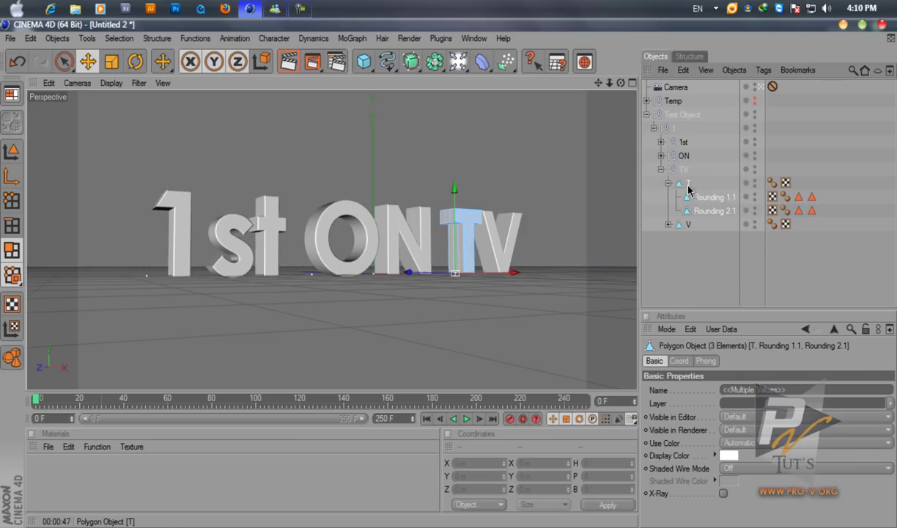
right_click(689, 189)
click(718, 368)
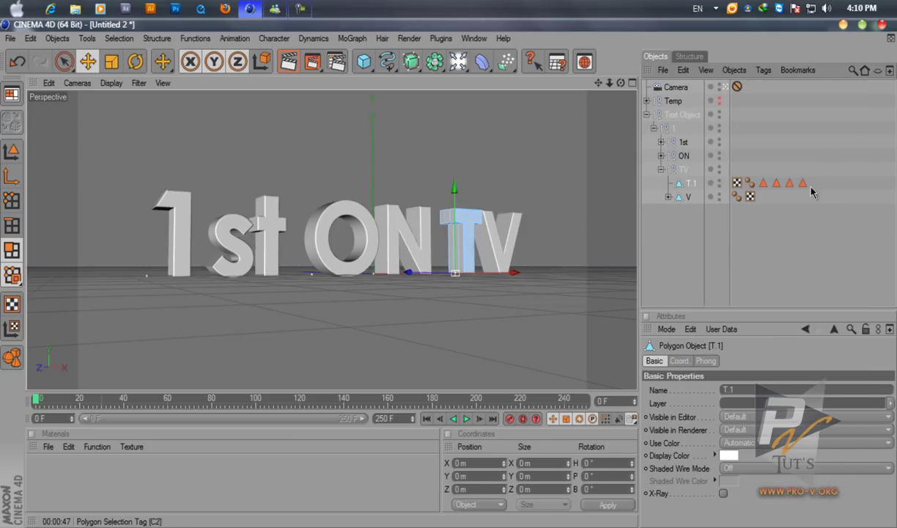
drag(742, 170, 807, 190)
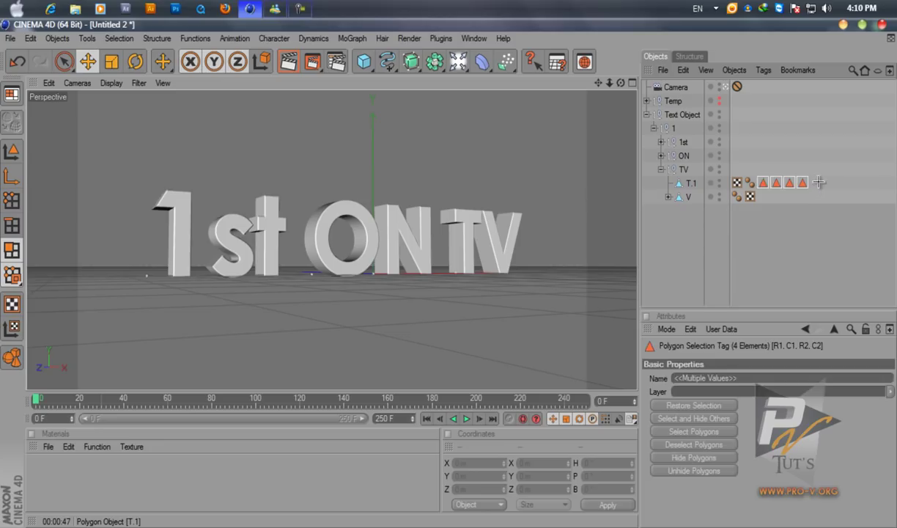
click(784, 257)
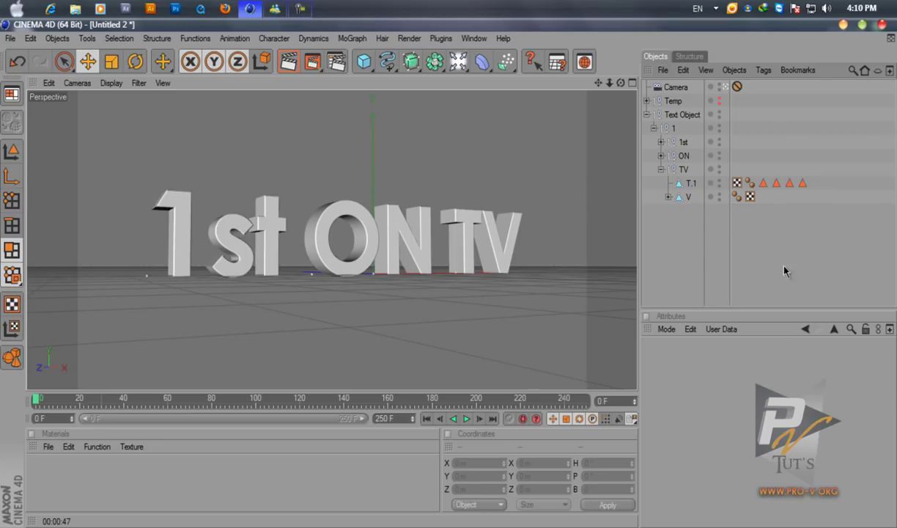
Merge the letter V with all its rounding and cap parts into a single polygon object using Connect+Delete
click(689, 197)
right_click(688, 205)
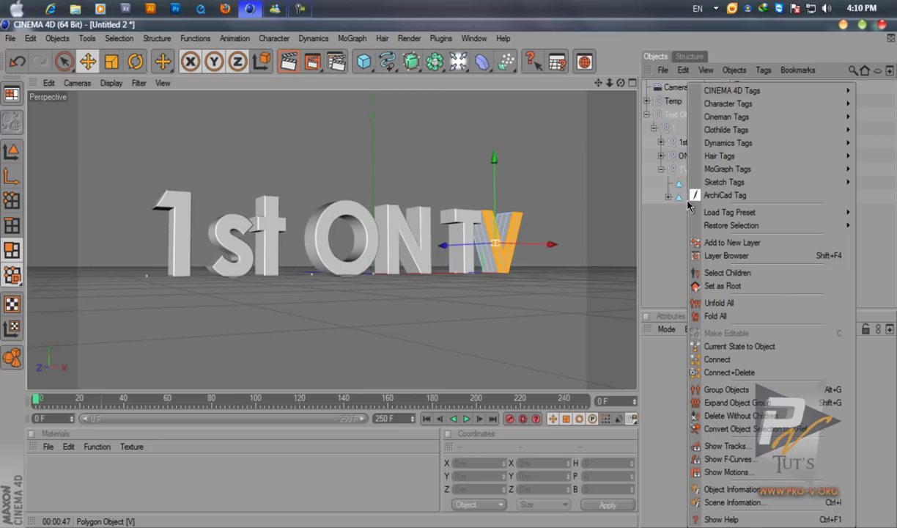
click(668, 197)
click(668, 196)
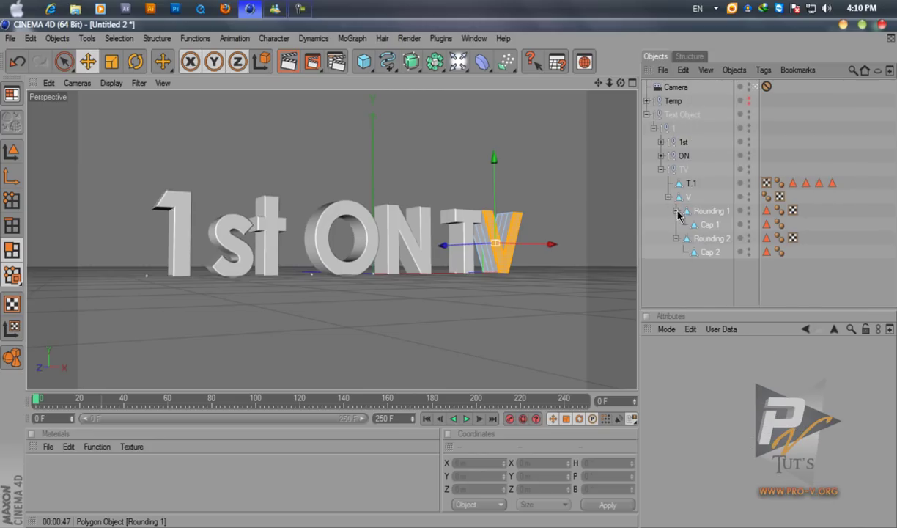
right_click(663, 196)
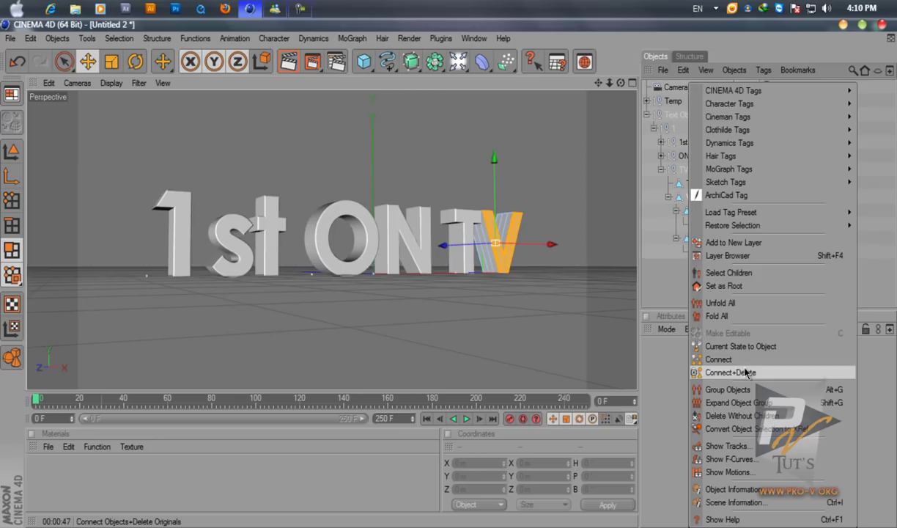
click(733, 372)
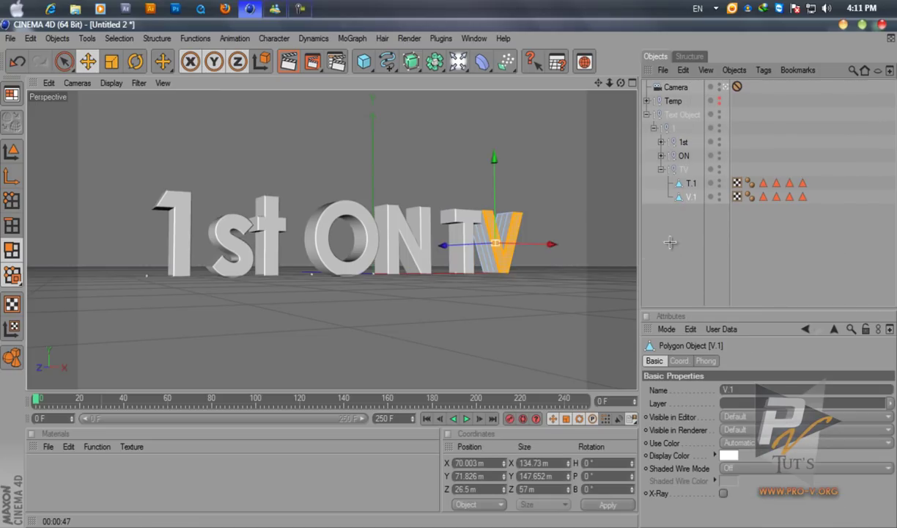
Move the merged T and V letters out of the TV null into its parent null, and delete the empty TV null
click(690, 184)
click(737, 236)
click(691, 197)
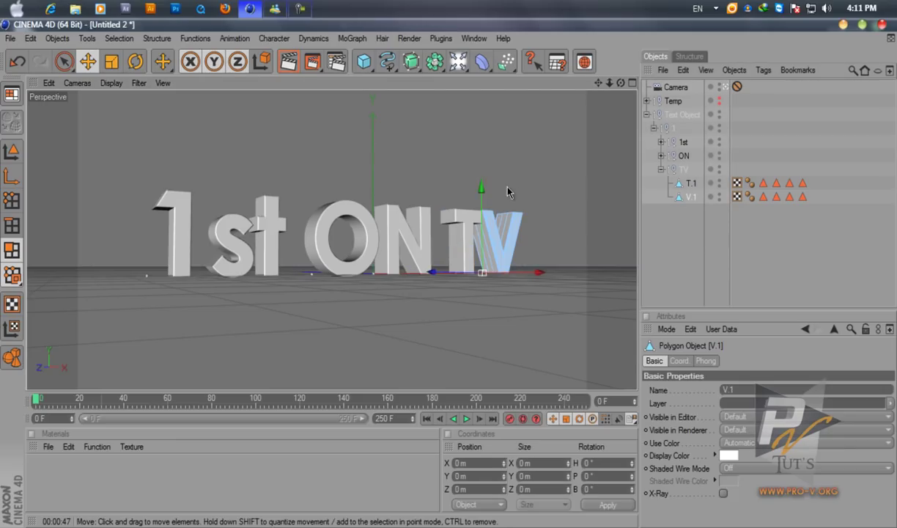
click(656, 214)
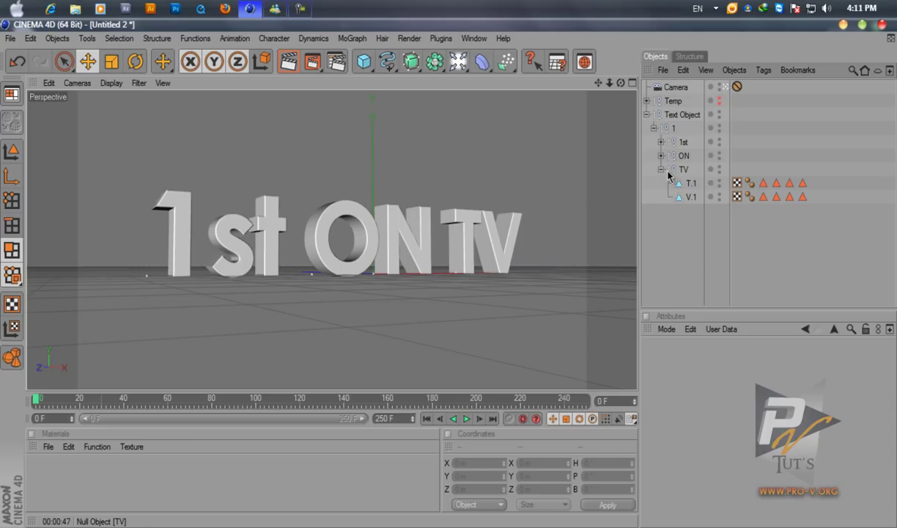
drag(664, 212, 682, 168)
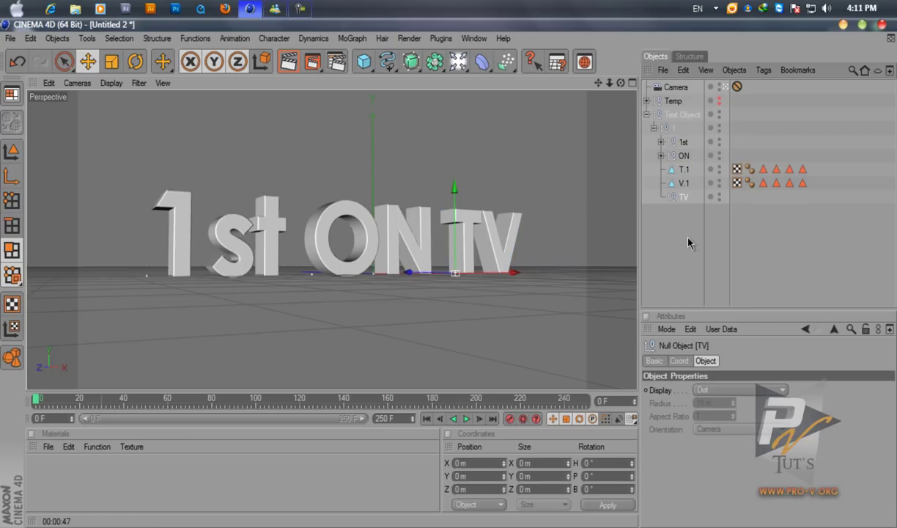
key(Delete)
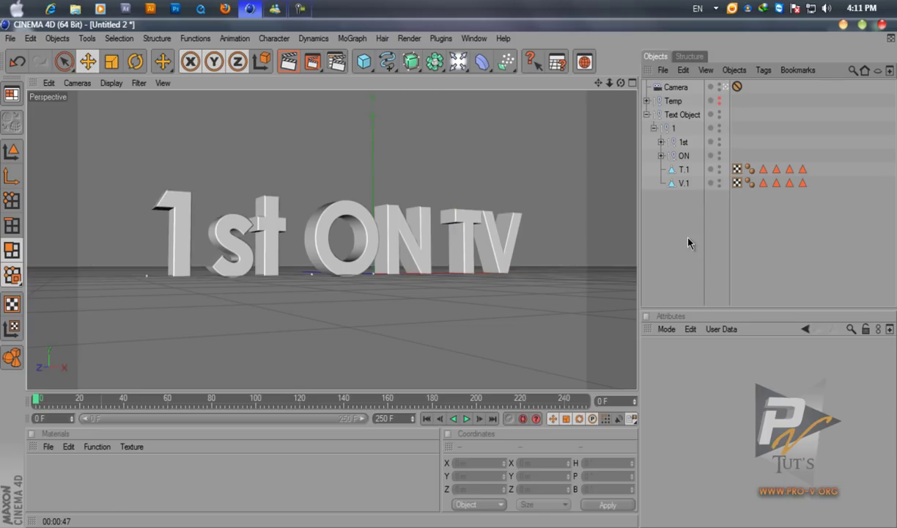
Merge the letter O in the ON null with its rounding and cap parts into one polygon object using Connect+Delete
click(684, 156)
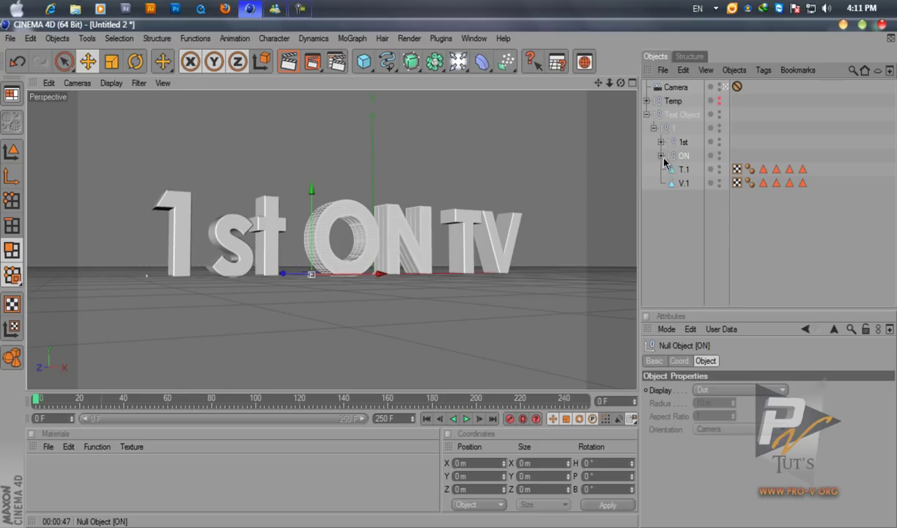
click(660, 155)
click(688, 171)
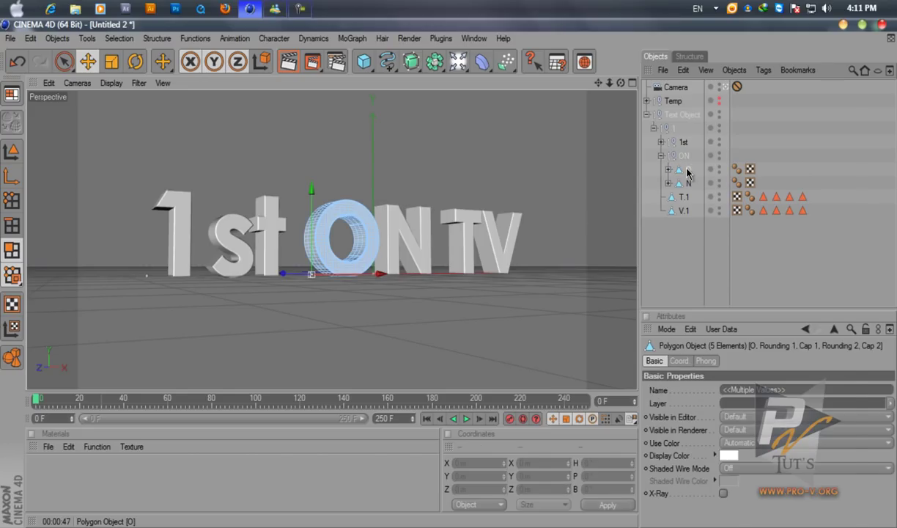
right_click(688, 172)
click(678, 370)
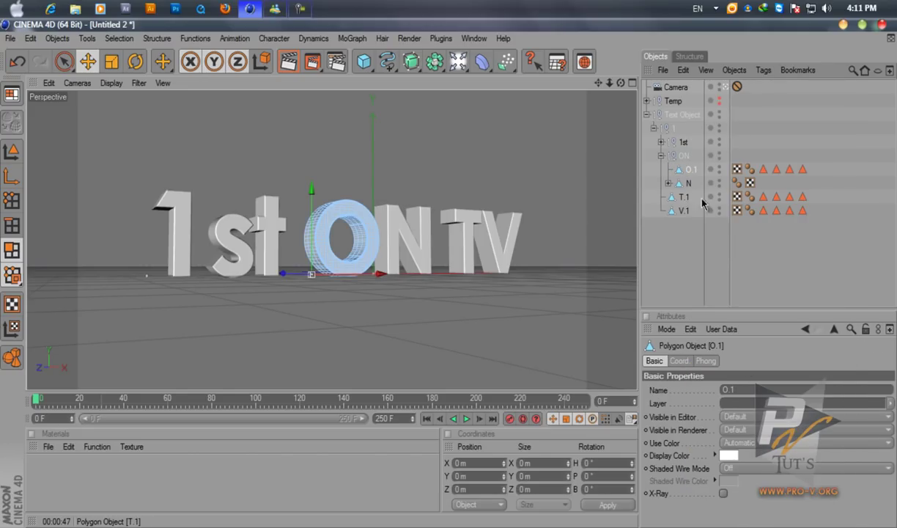
Merge the letter N with all its roundings and caps into a single polygon object using Connect+Delete
click(689, 183)
right_click(690, 183)
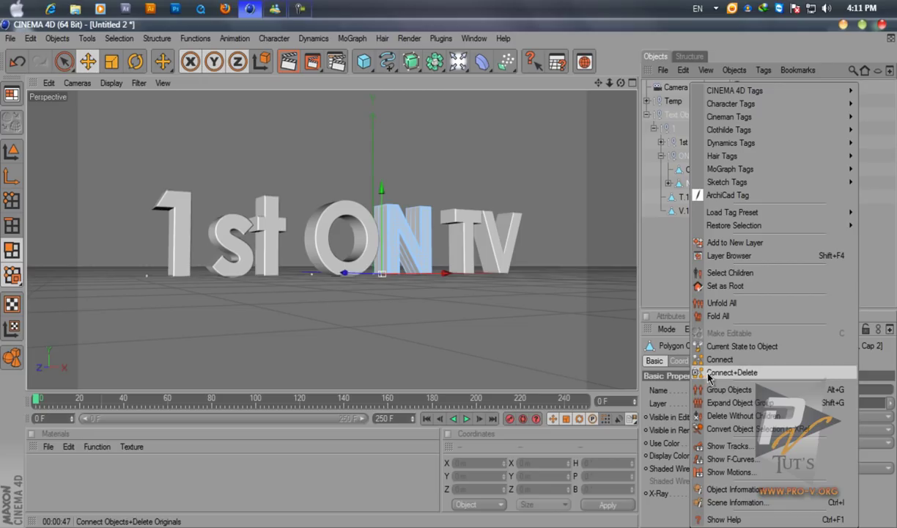
click(678, 369)
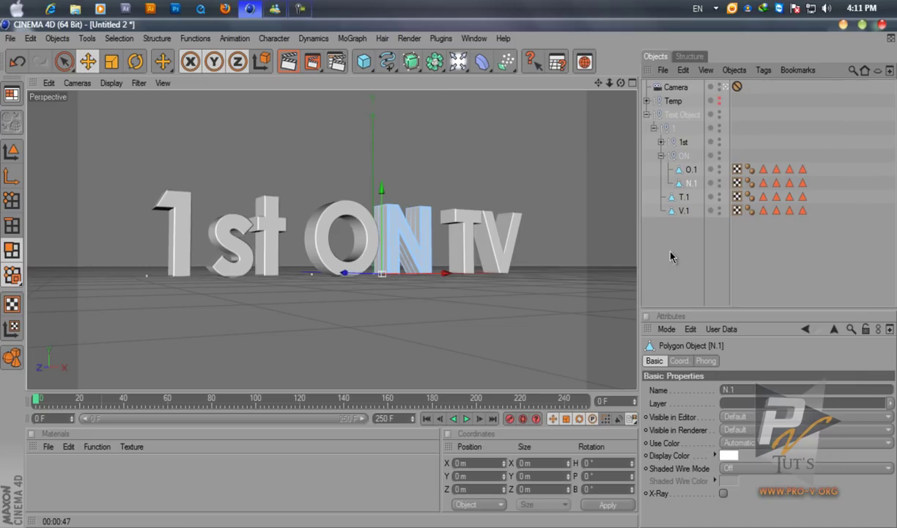
Move the merged O and N letters out of the ON null into its parent null, and delete the empty ON null
click(688, 169)
shift+click(689, 184)
drag(681, 176, 678, 149)
click(682, 183)
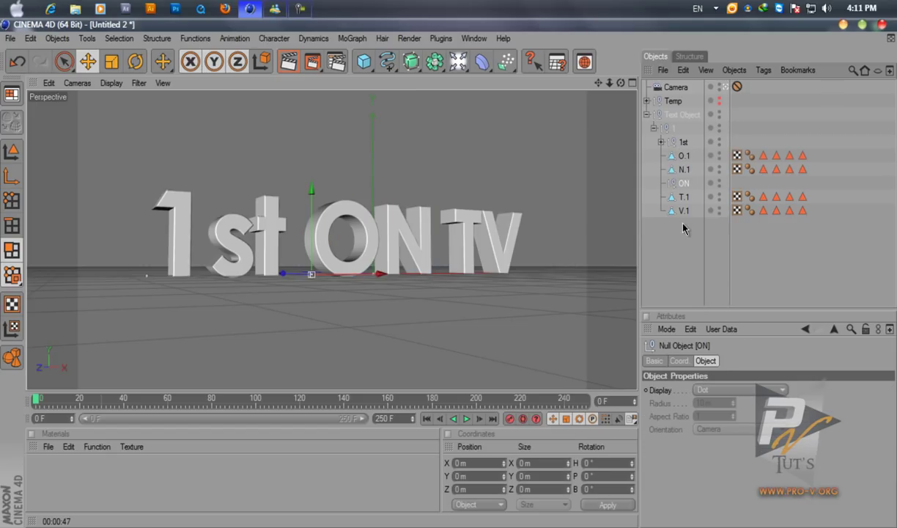
key(Delete)
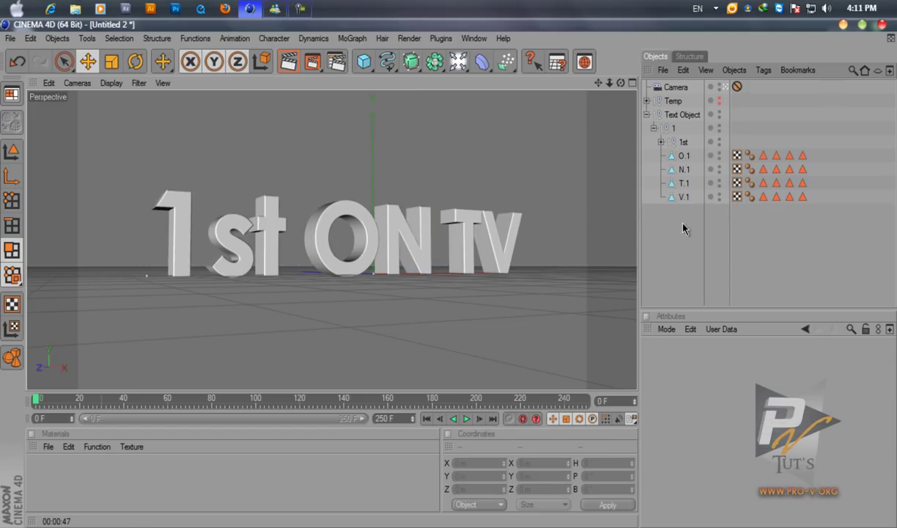
click(681, 144)
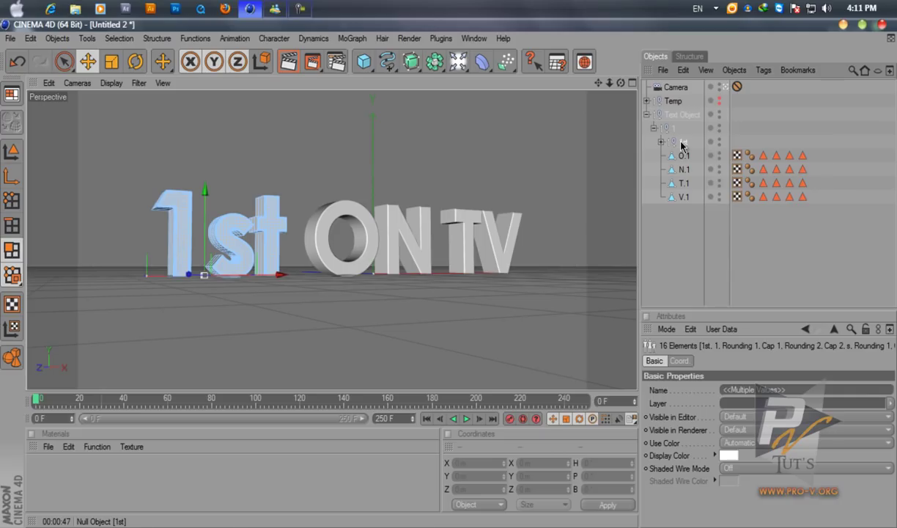
right_click(681, 144)
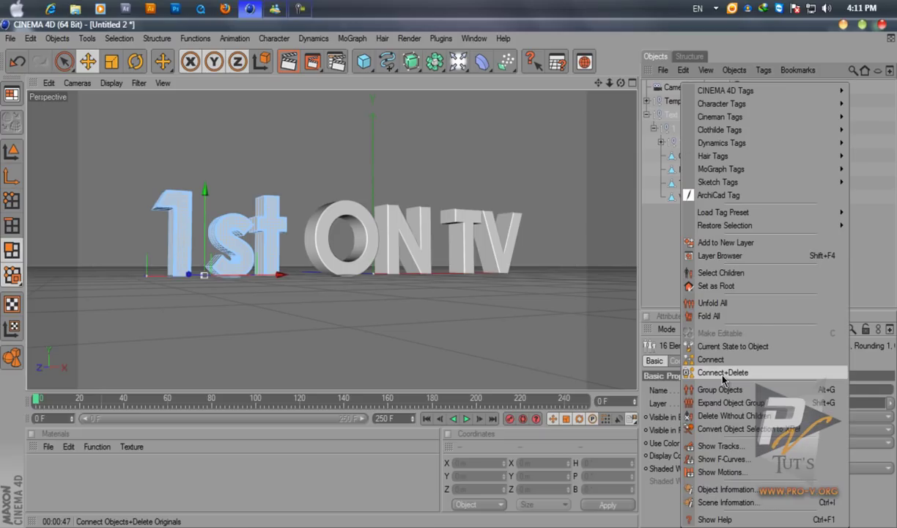
click(661, 256)
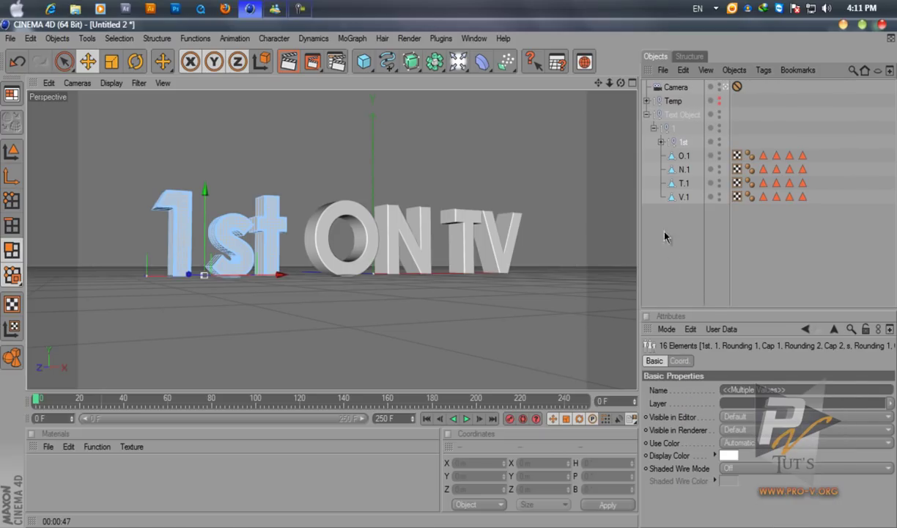
click(660, 151)
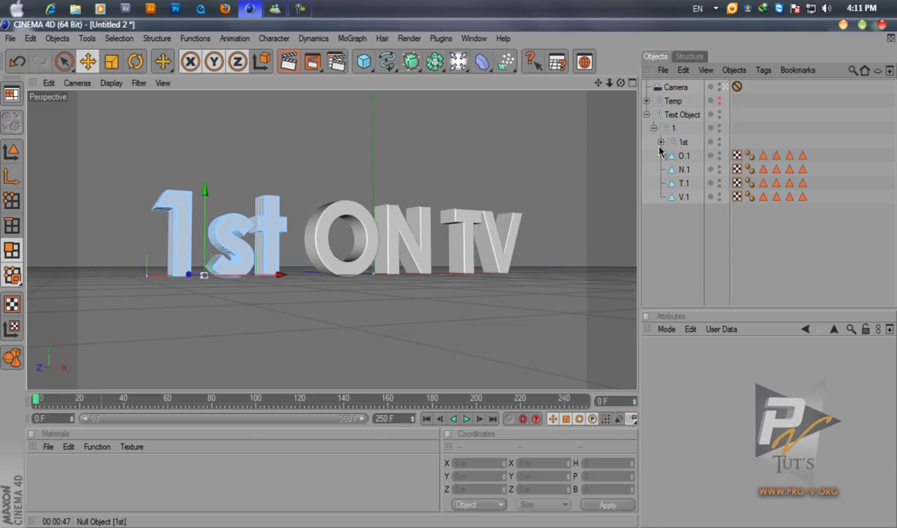
Merge the letter s inside the 1st null with its roundings and caps into one polygon object using Connect+Delete
click(661, 142)
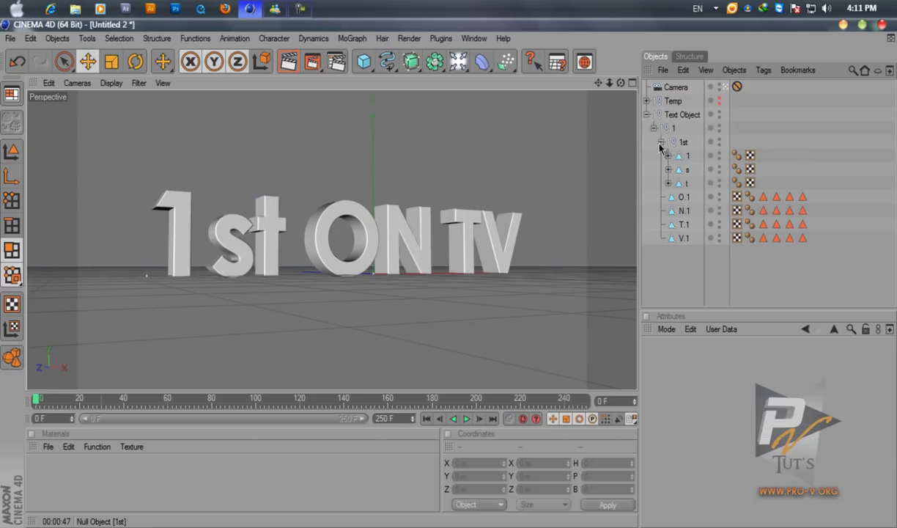
click(688, 169)
shift+click(687, 182)
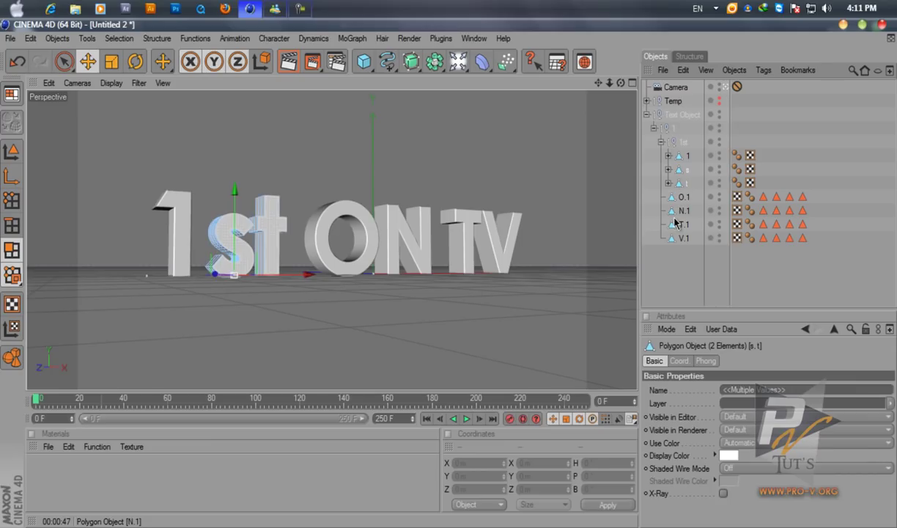
click(684, 173)
right_click(684, 173)
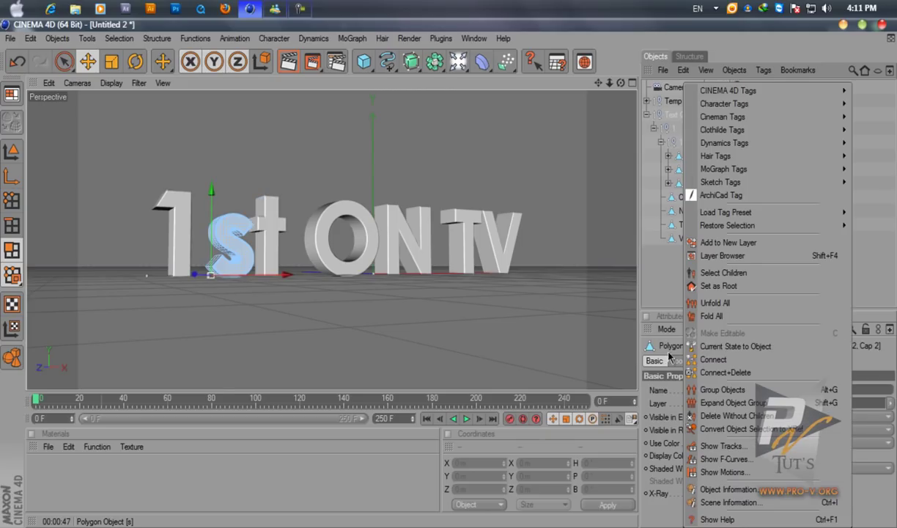
click(708, 359)
Merge the letter t in the 1st null with its rounding and cap parts into one polygon object using Connect+Delete
click(651, 180)
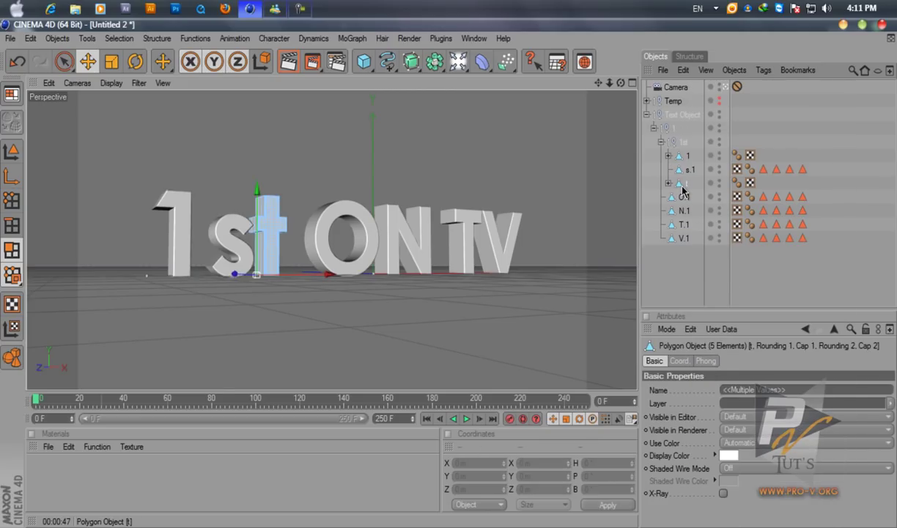
right_click(650, 180)
click(688, 372)
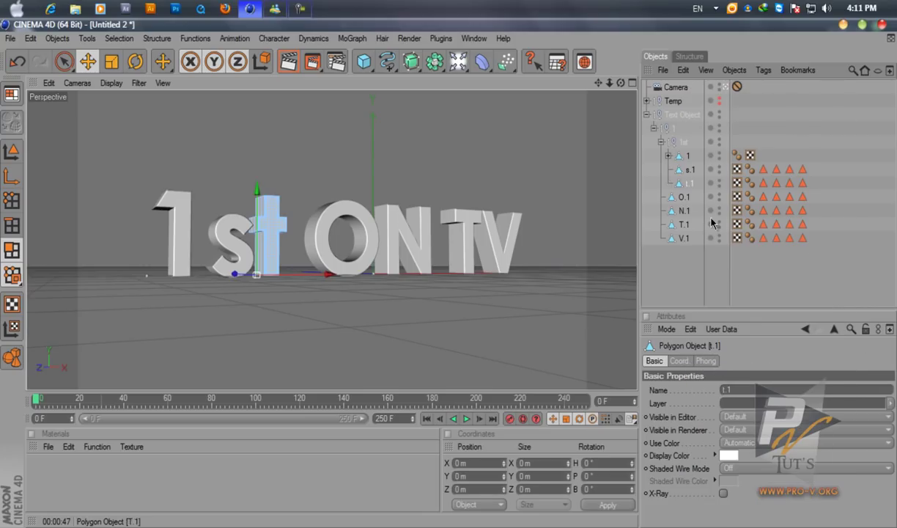
Combine the merged s and t letters into one polygon object using Connect+Delete, and clear the selection
ctrl+click(664, 169)
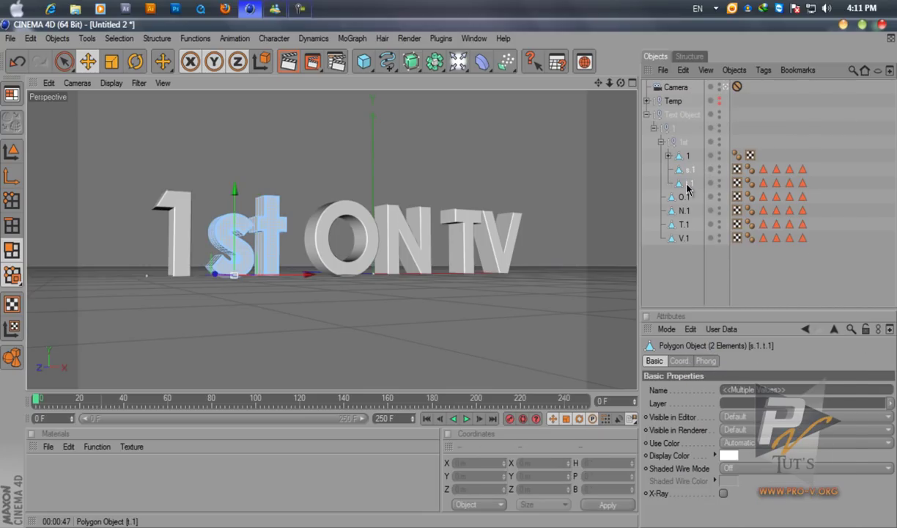
right_click(661, 182)
click(692, 372)
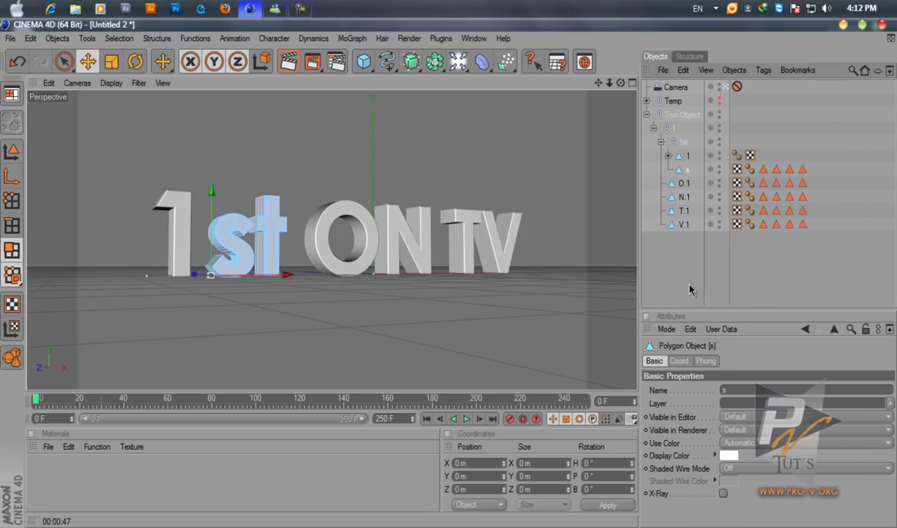
click(679, 270)
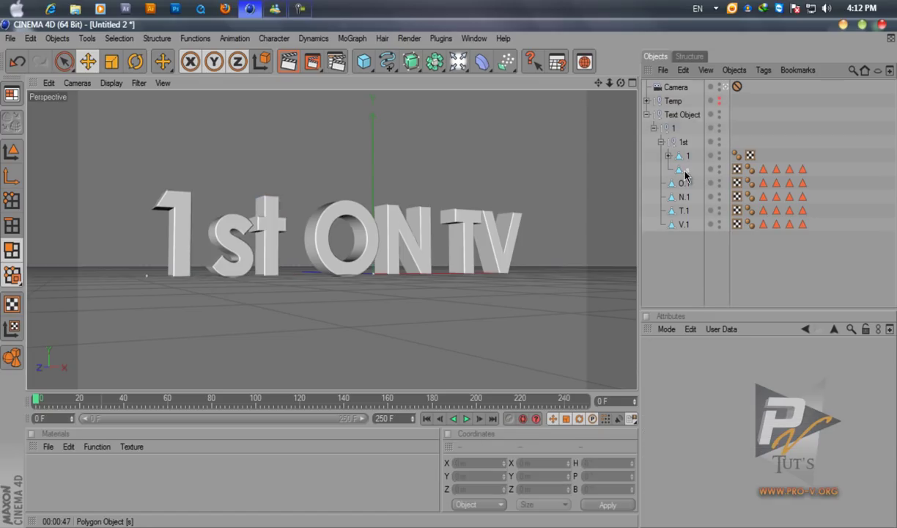
Rename the combined s and t polygon object as 1ST
click(685, 173)
double_click(688, 169)
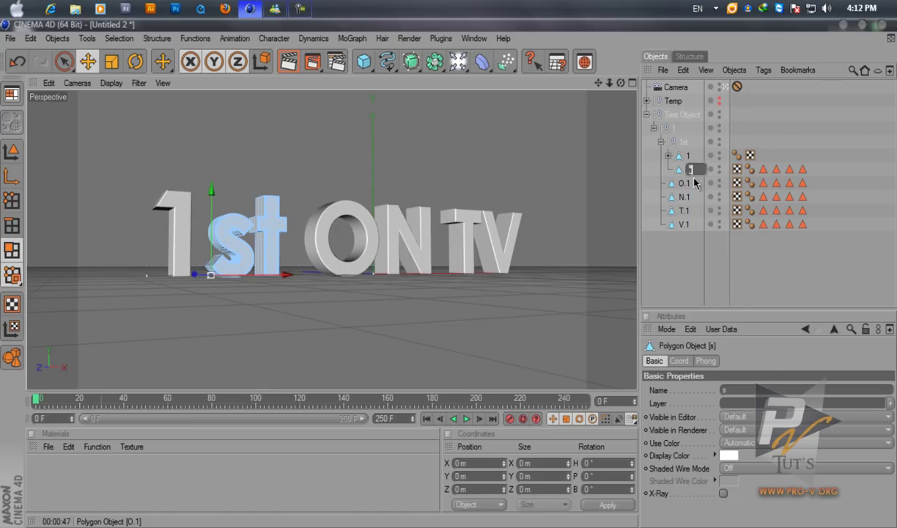
text(1ST)
key(Return)
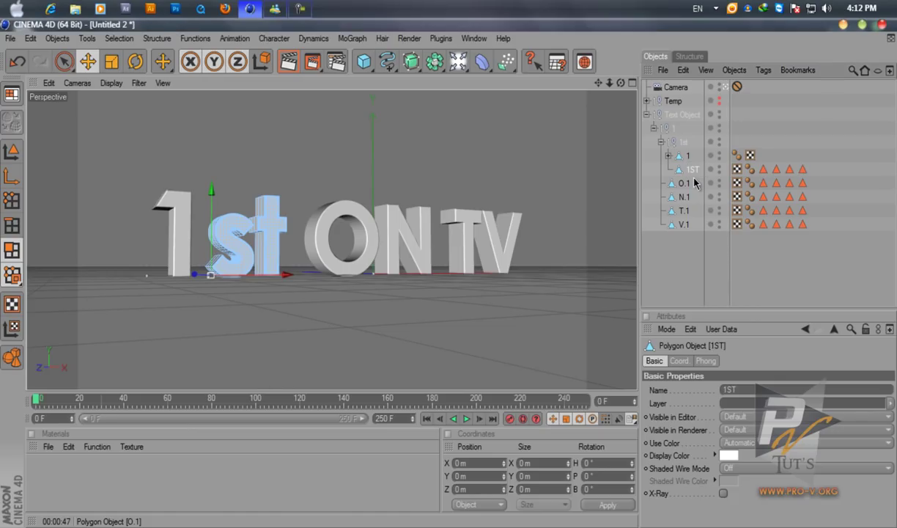
Merge the digit 1 in the 1st null with its roundings and caps into one polygon object using Connect+Delete
click(687, 156)
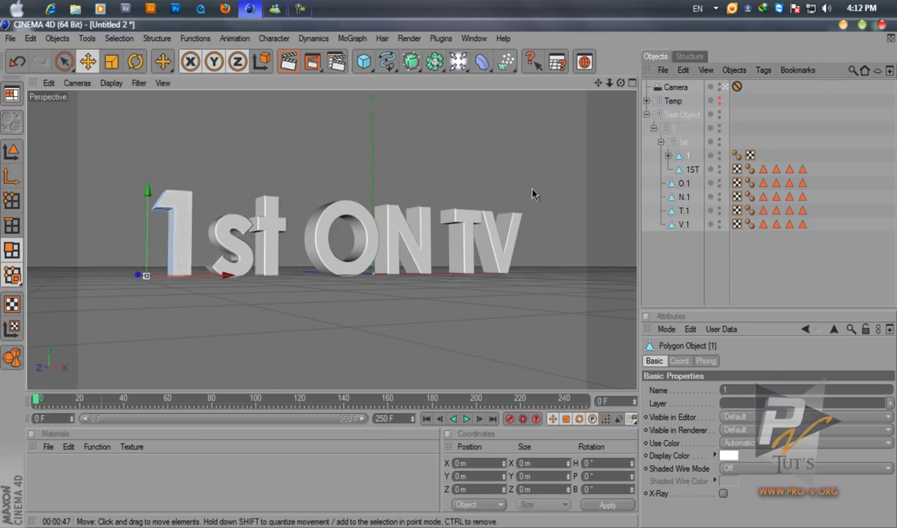
right_click(684, 156)
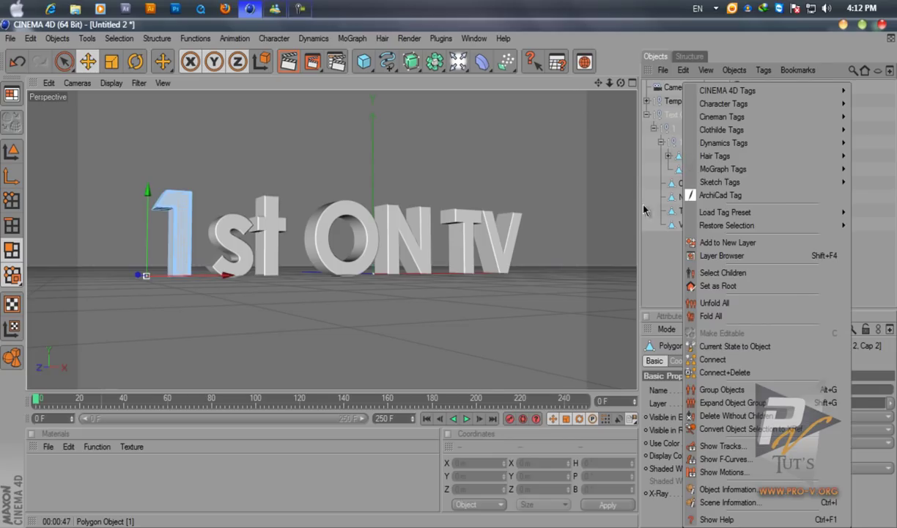
click(696, 374)
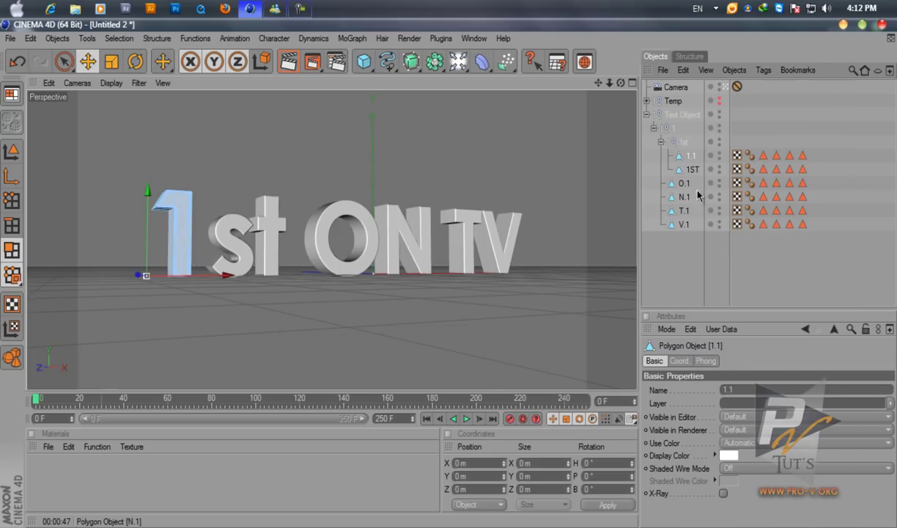
Move the merged digit 1 and the 1ST object out of the 1st null into its parent, and delete the empty 1st null
click(692, 155)
ctrl+click(693, 169)
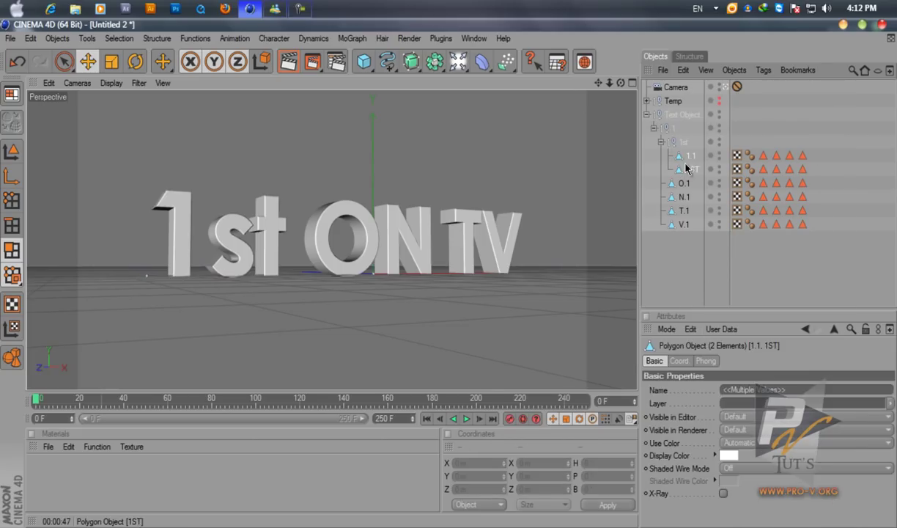
mouse_move(683, 163)
mouse_down()
mouse_move(681, 141)
mouse_move(682, 165)
mouse_up()
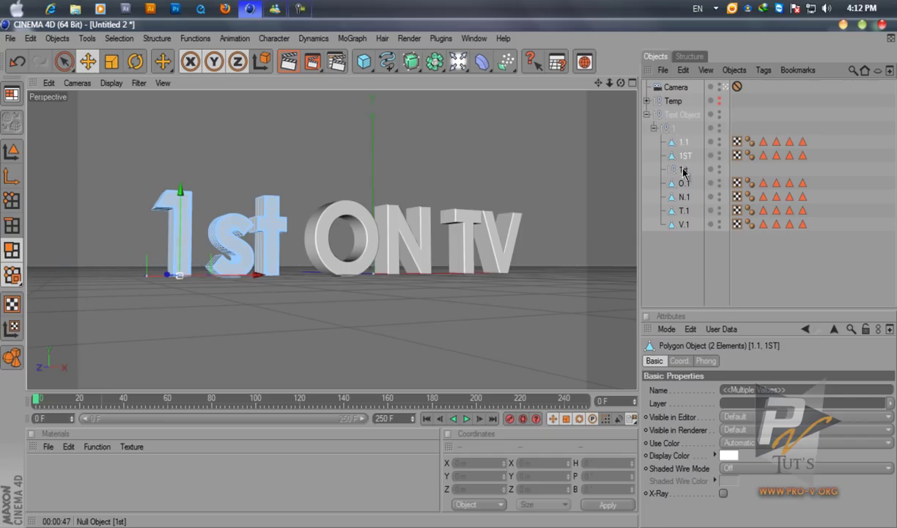
key(Delete)
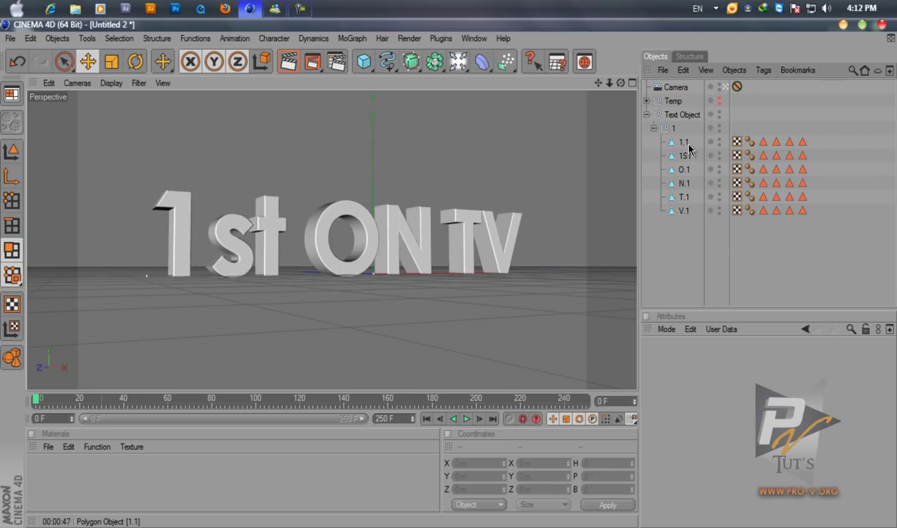
Try to remove the null 1 under Text Object while keeping its letter objects, using Delete Without Children
click(668, 129)
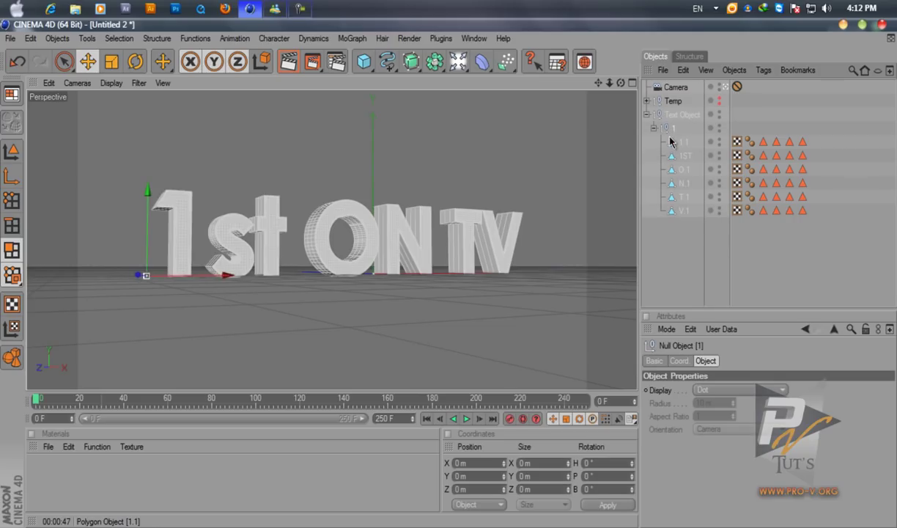
drag(673, 136, 680, 212)
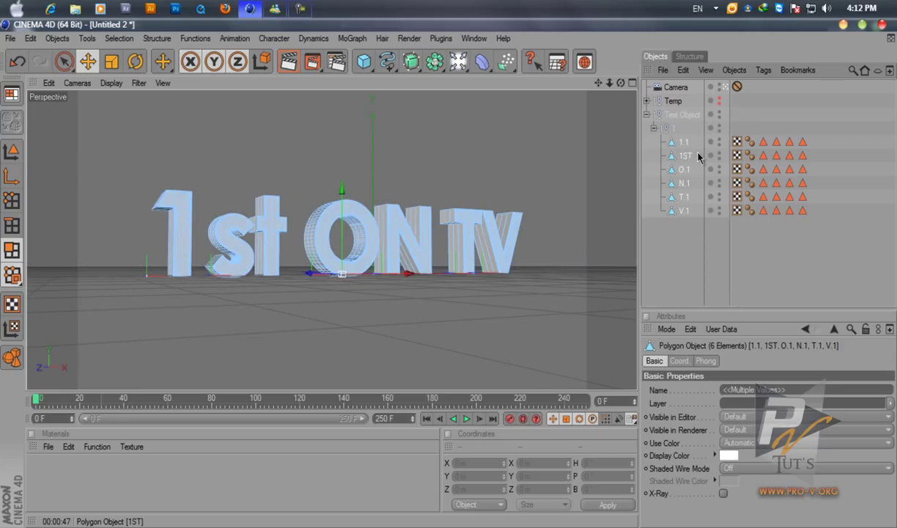
click(664, 136)
click(654, 128)
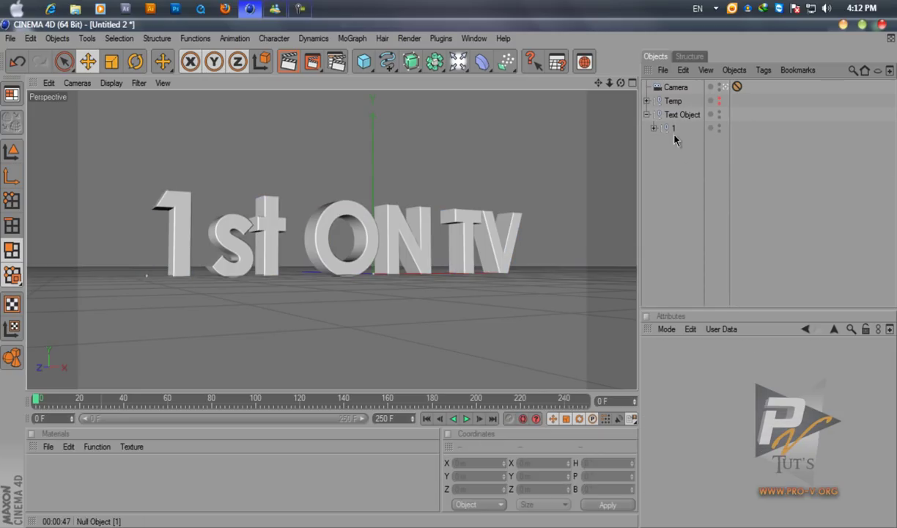
drag(643, 124, 673, 145)
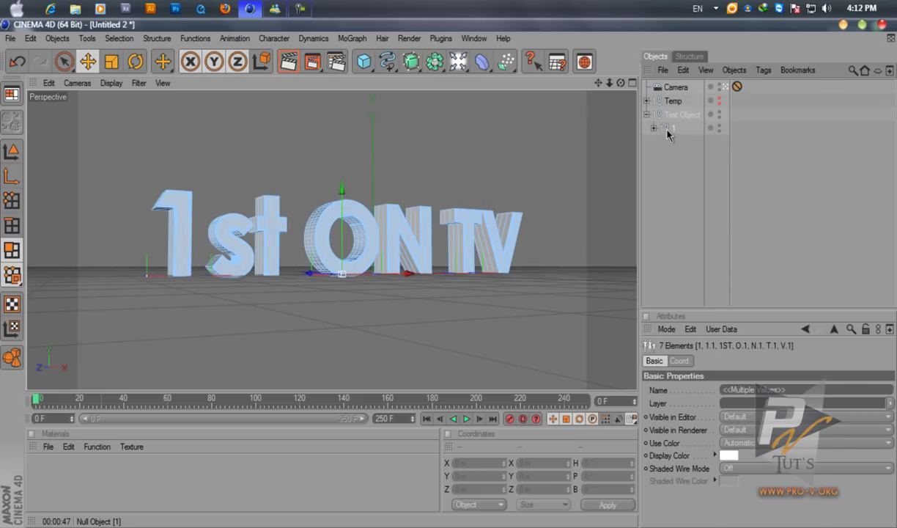
right_click(668, 134)
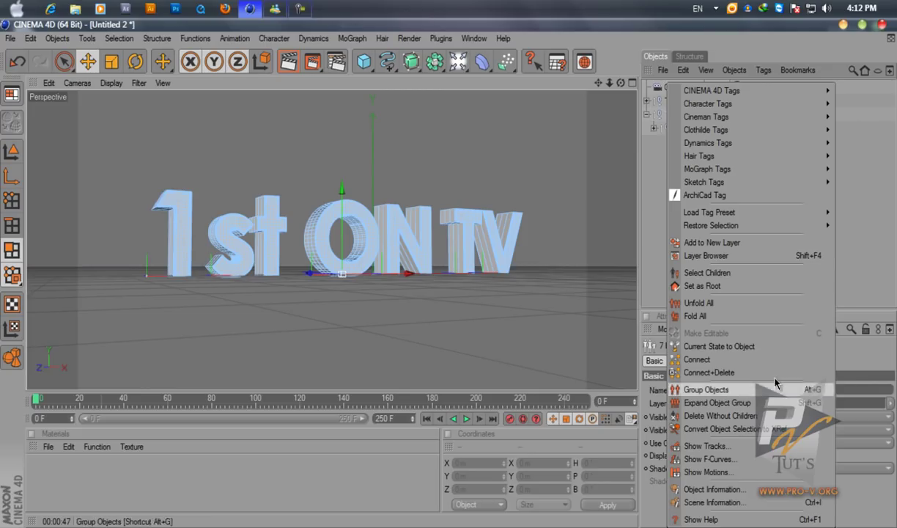
click(862, 221)
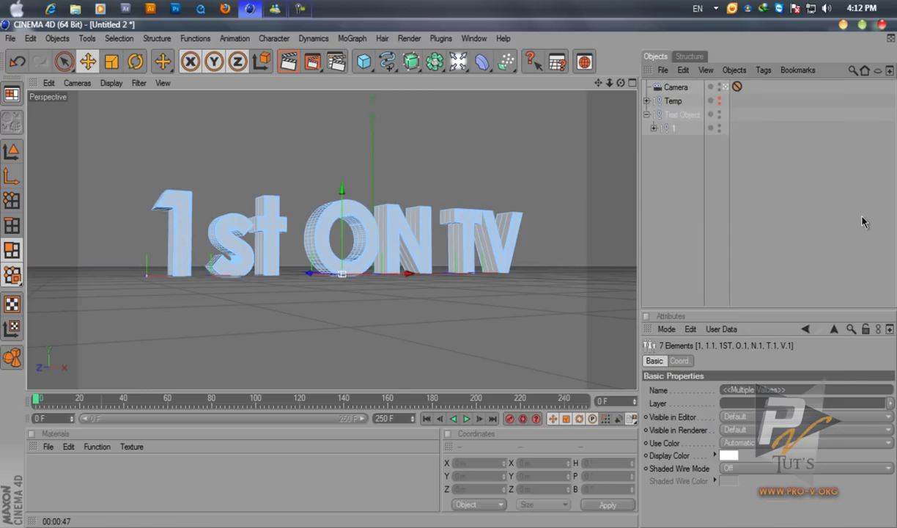
right_click(671, 131)
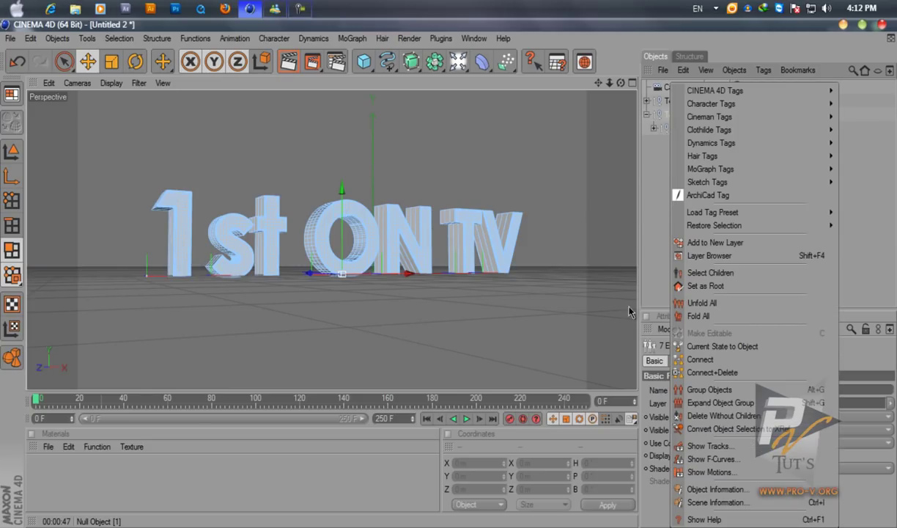
click(700, 416)
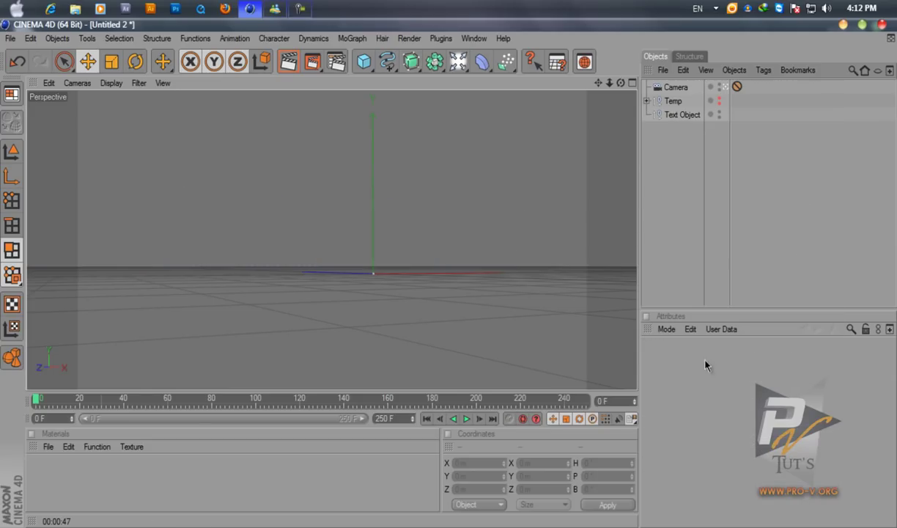
Undo the last deletion to restore null 1 and its letter objects under Text Object
click(666, 114)
key(ctrl+z)
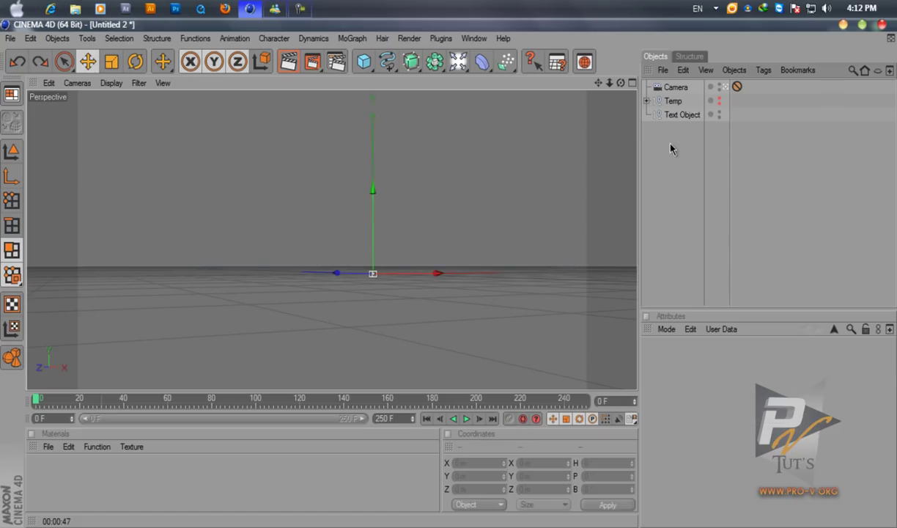
key(ctrl+z)
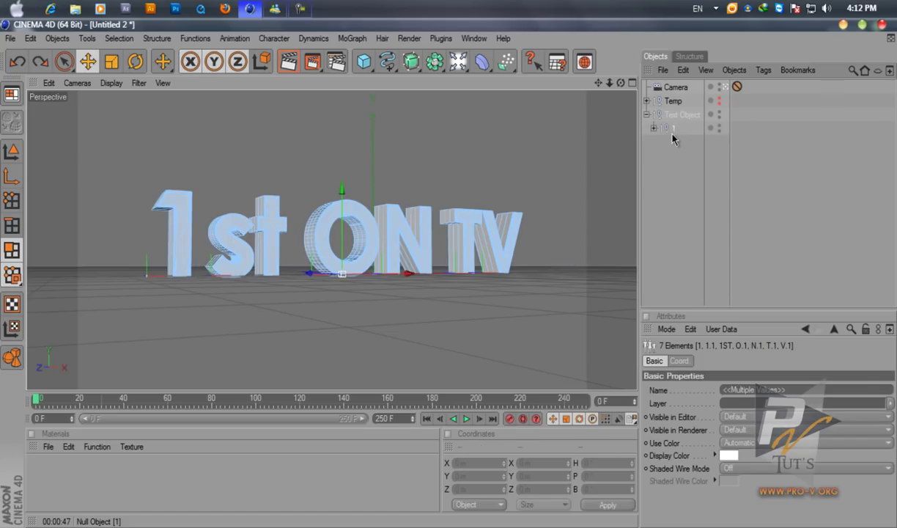
Try Delete Without Children on null 1 while its letter objects are also selected, and undo it
right_click(671, 129)
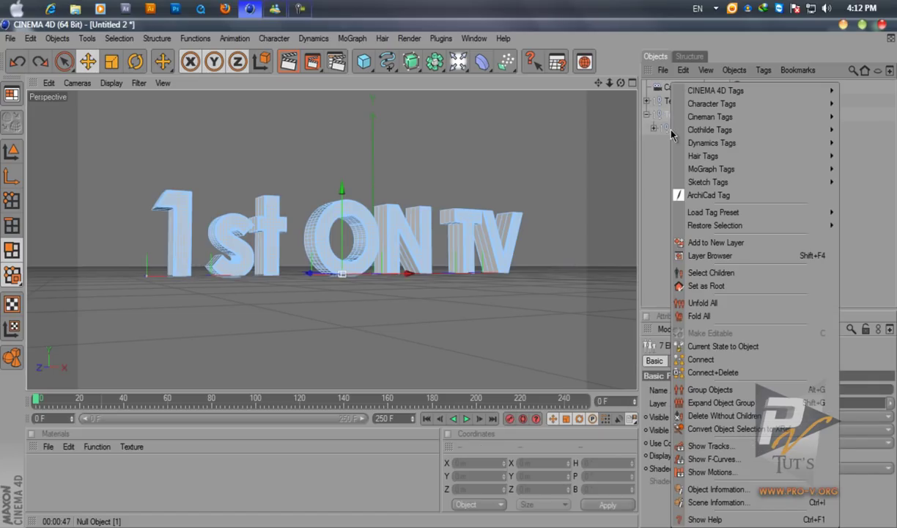
click(767, 417)
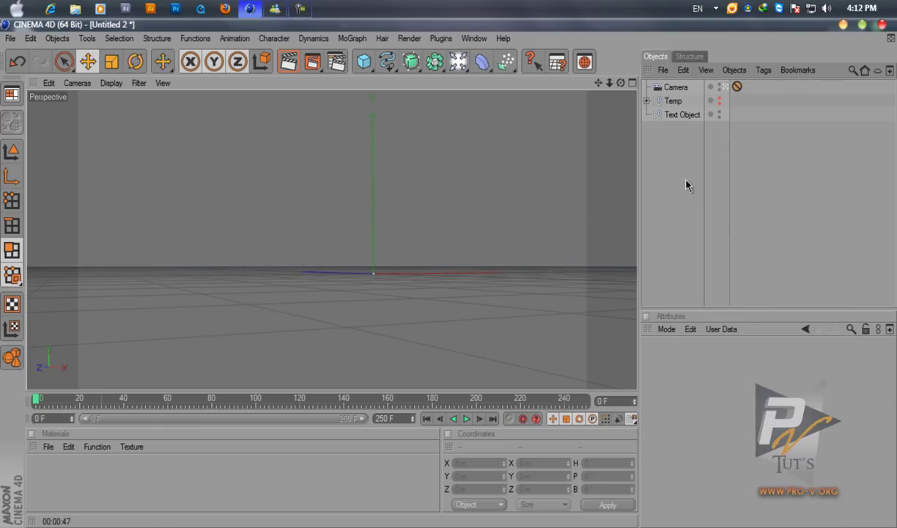
key(ctrl+z)
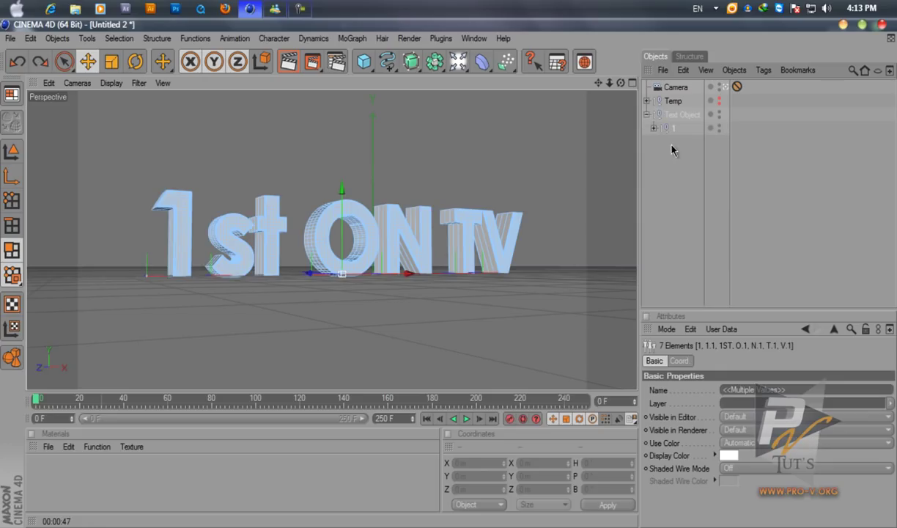
Select only null 1 under Text Object and remove it with Delete Without Children, keeping its letter objects
click(653, 129)
click(678, 141)
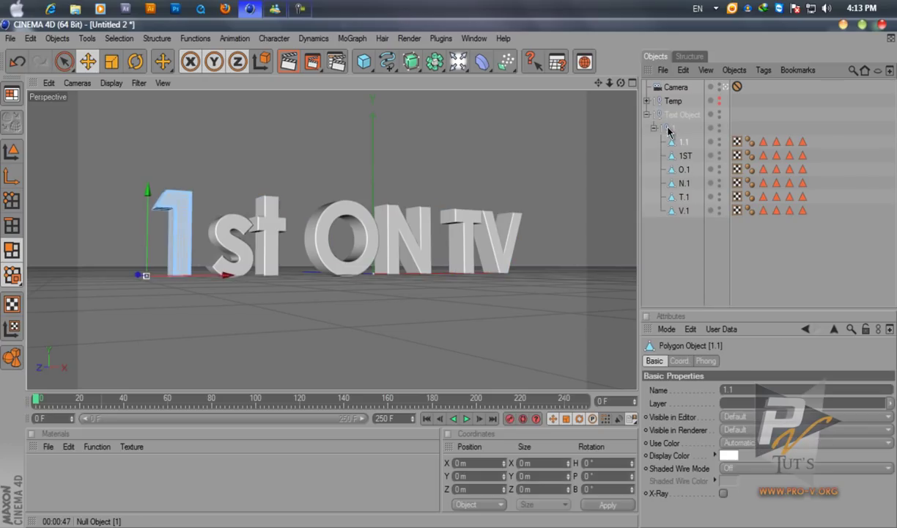
click(669, 129)
right_click(668, 132)
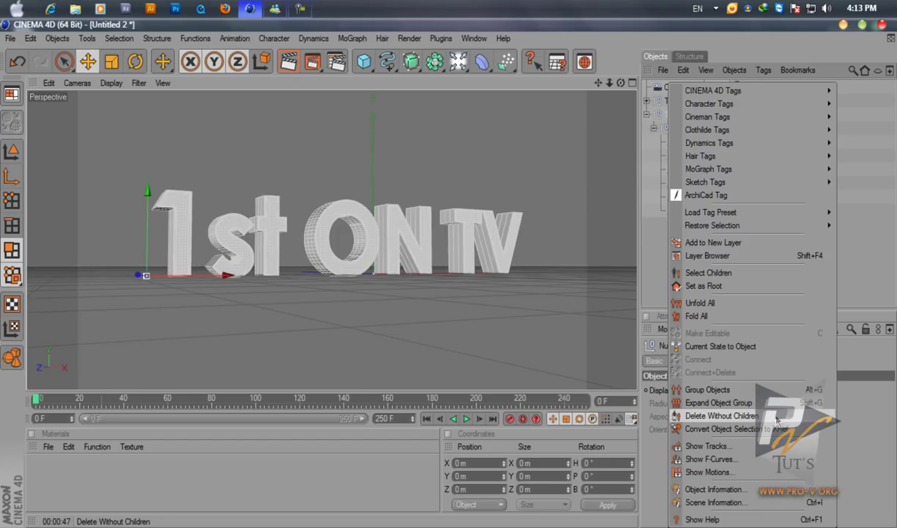
click(722, 416)
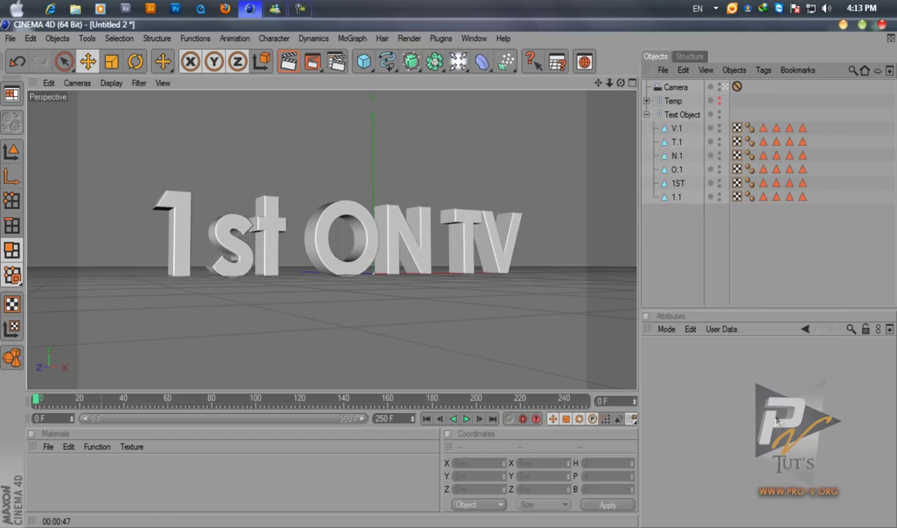
drag(682, 214, 636, 117)
click(671, 235)
click(647, 115)
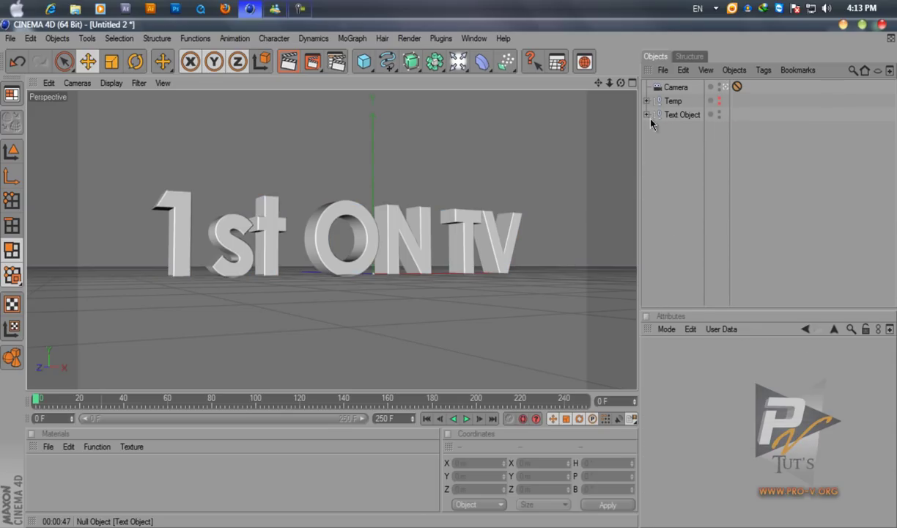
click(649, 117)
click(656, 141)
click(646, 115)
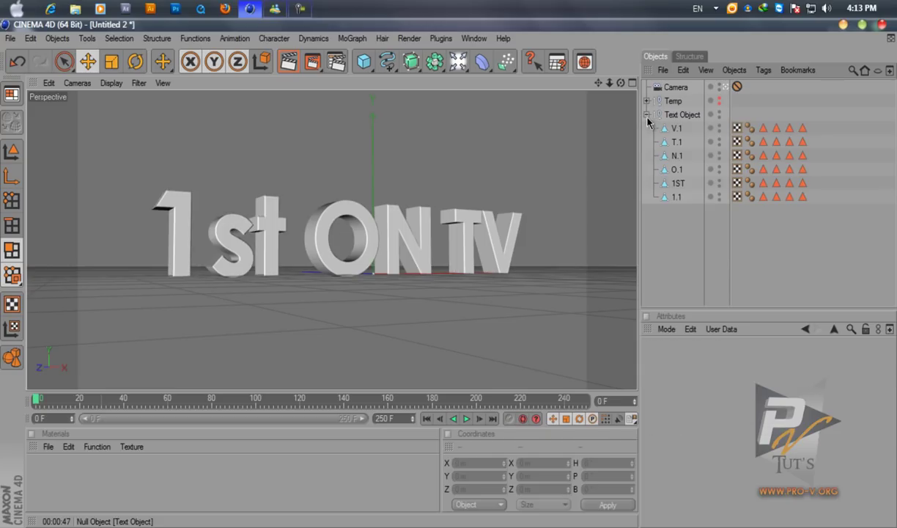
Remove the Text Object null without its children, leaving the letter objects at the top level of the hierarchy
click(680, 116)
right_click(681, 119)
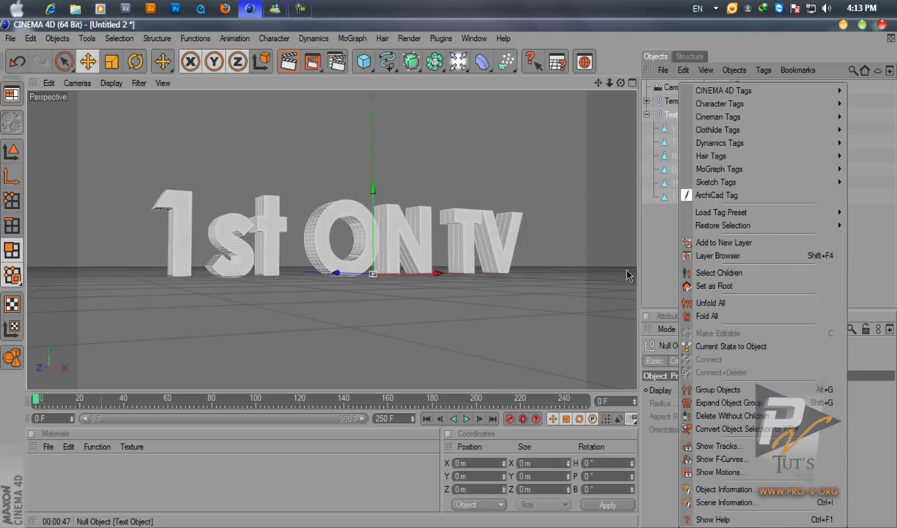
click(678, 400)
drag(652, 208, 630, 104)
click(661, 227)
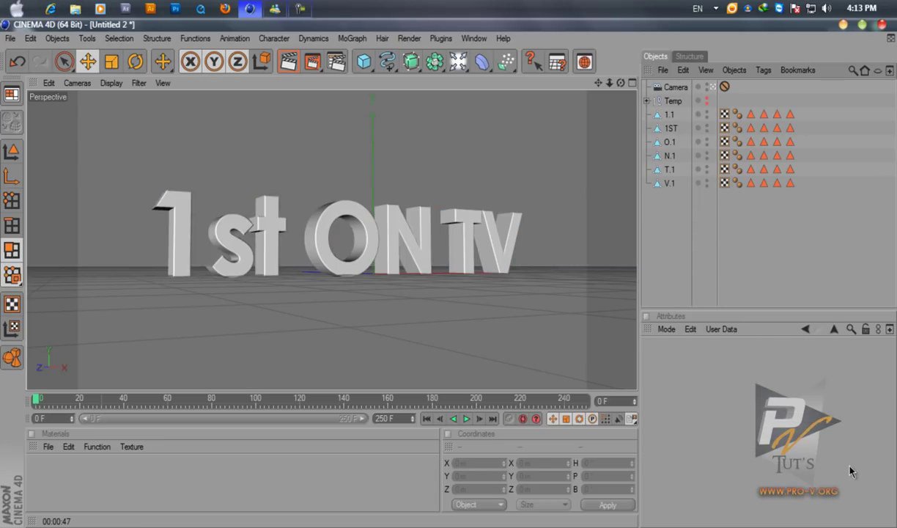